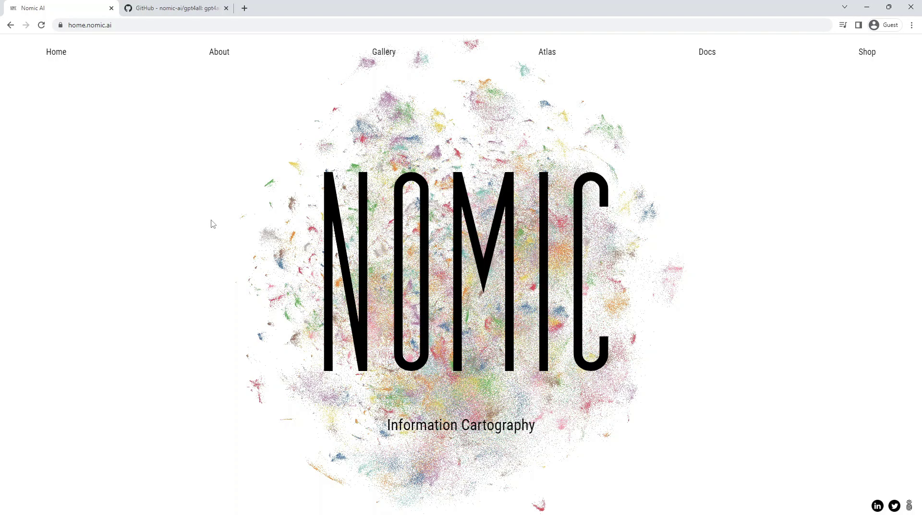
- Open the nomic-ai/gpt4all GitHub page and examine the README's Technical Report 1: GPT4All and Technical Report 2: GPT4All-J entries
left_click(194, 9)
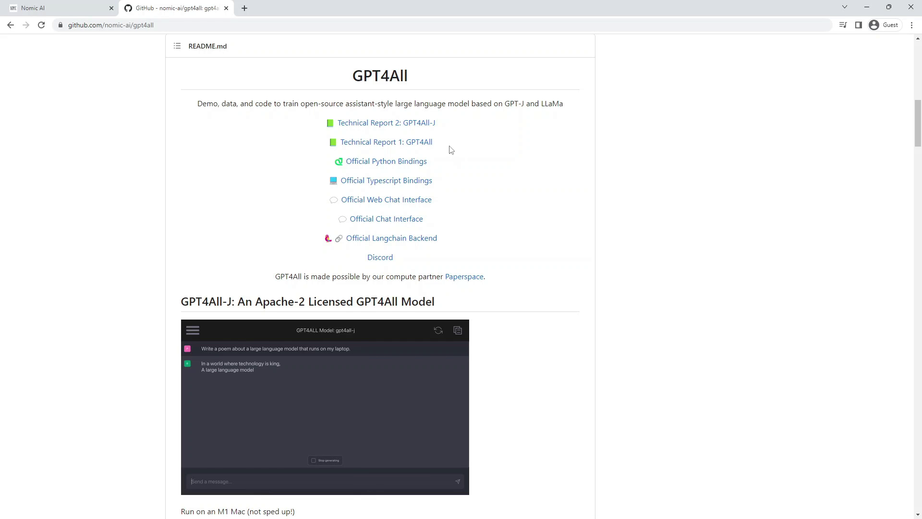
left_click_drag(438, 142, 329, 143)
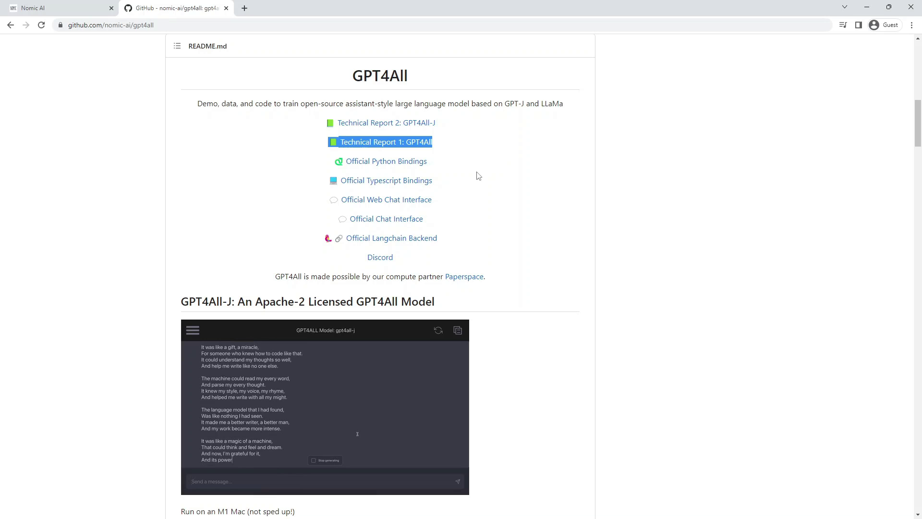
left_click(454, 131)
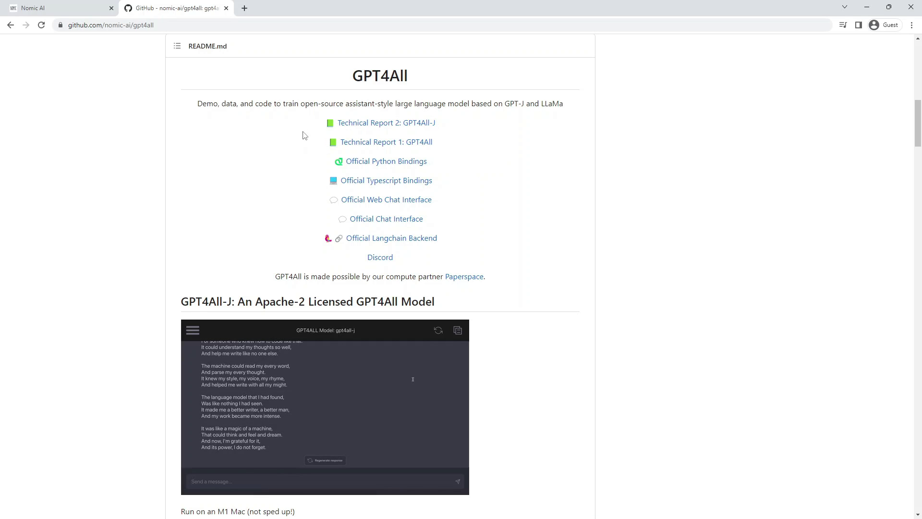
triple_click(298, 125)
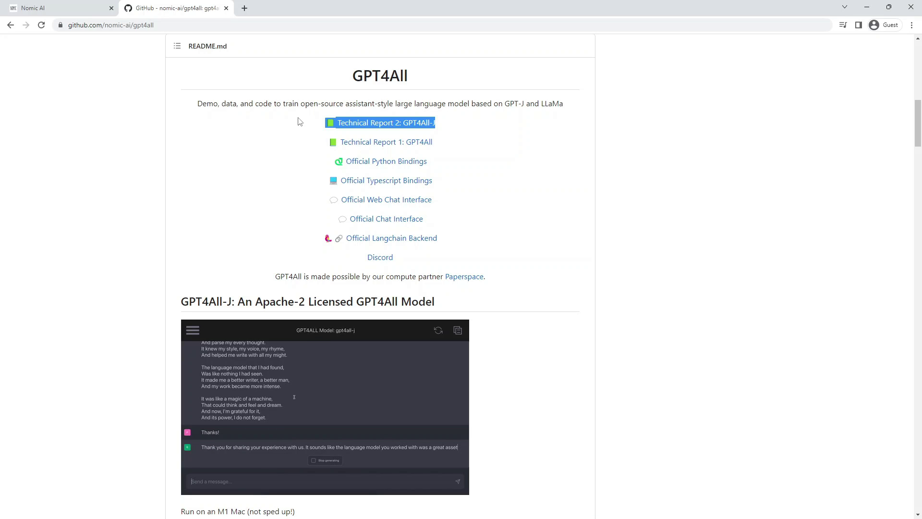
left_click(460, 126)
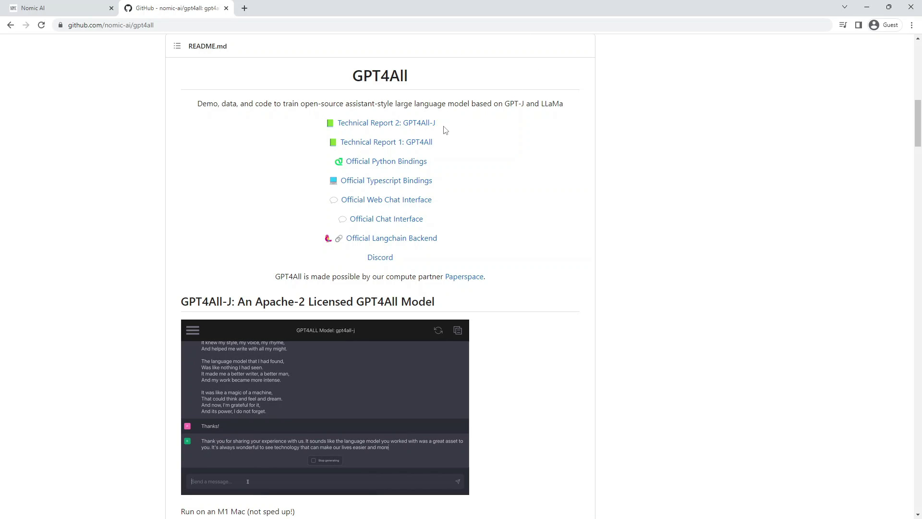
left_click_drag(442, 126, 325, 124)
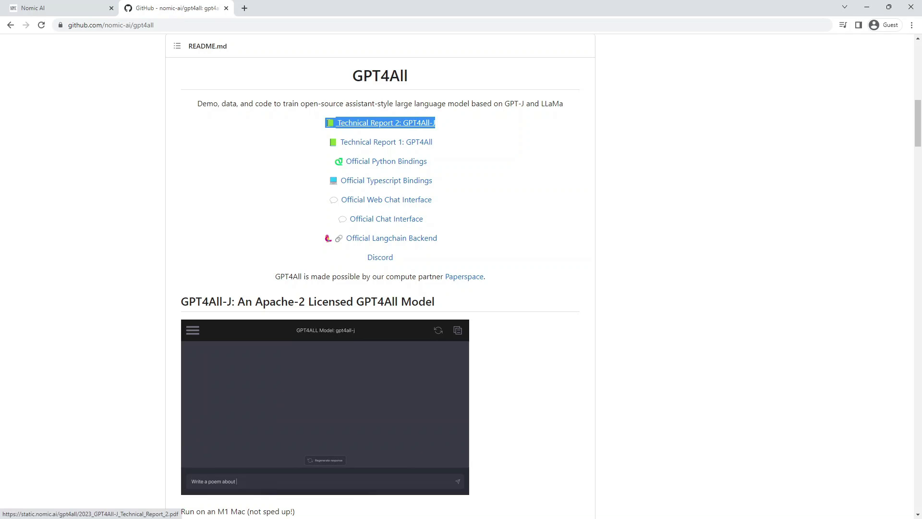
left_click_drag(439, 142, 356, 143)
left_click(463, 128)
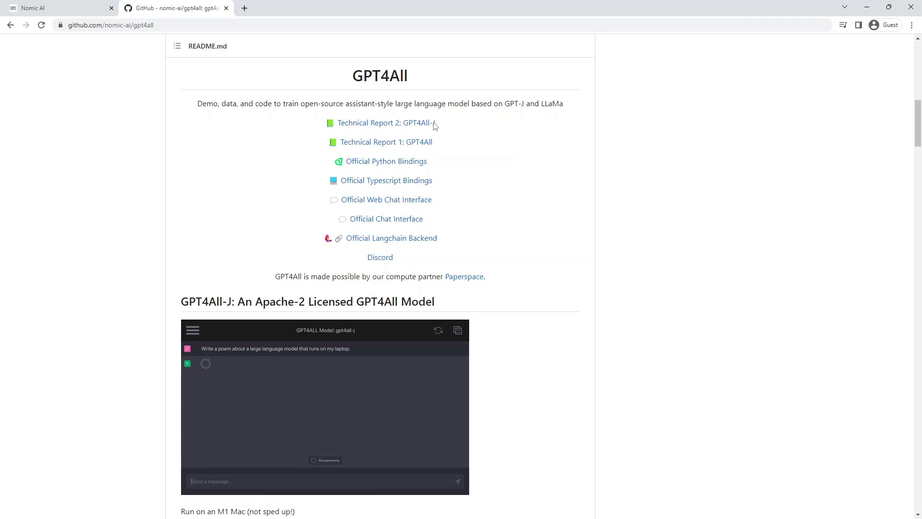
left_click_drag(434, 123, 295, 126)
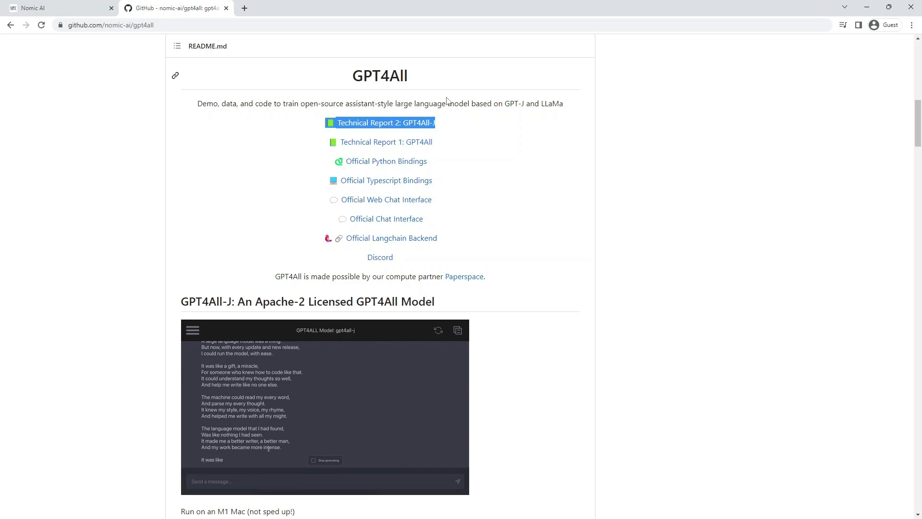
left_click_drag(438, 142, 373, 144)
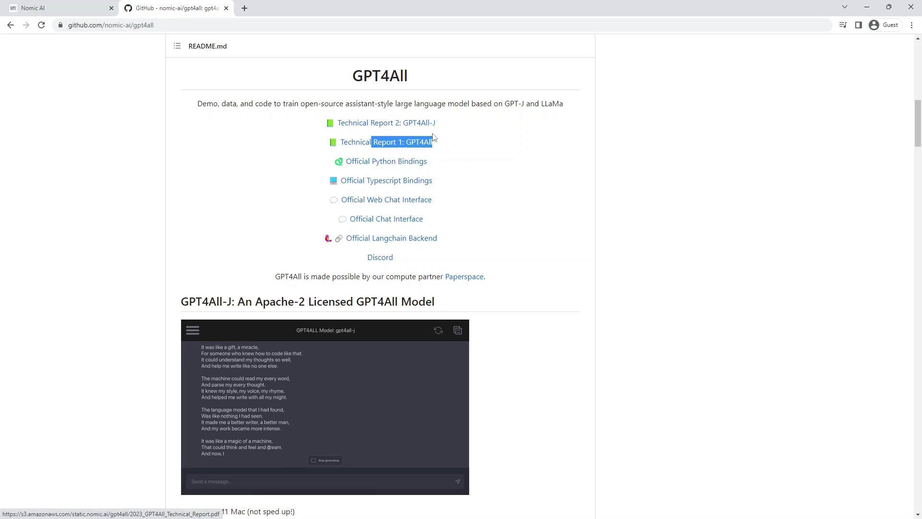
left_click(464, 149)
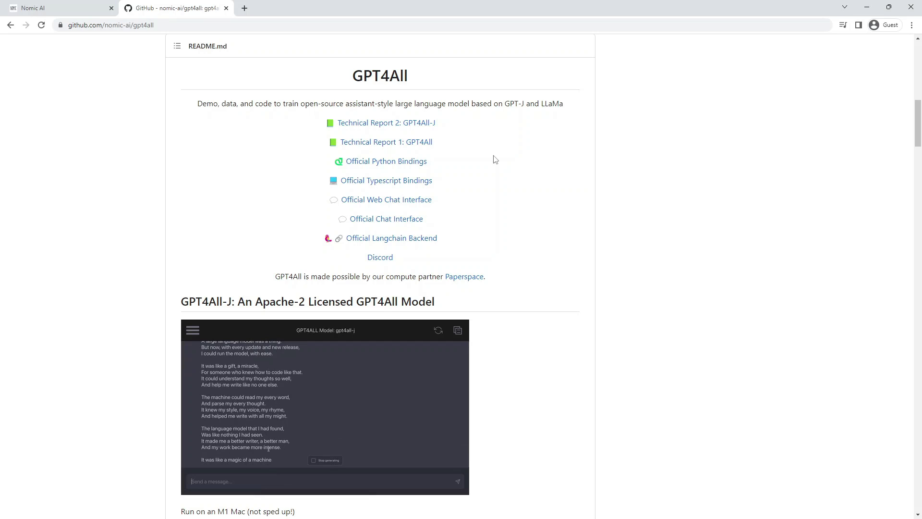
left_click_drag(455, 124, 298, 129)
left_click(465, 126)
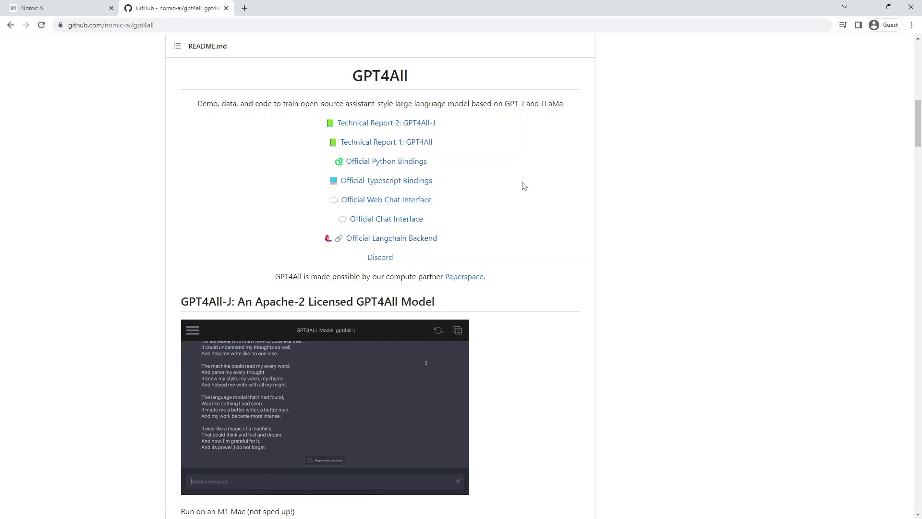
- Download the Windows installer from the README's GPT4All-J Chat UI Installers section
scroll(543, 196, "down", 3)
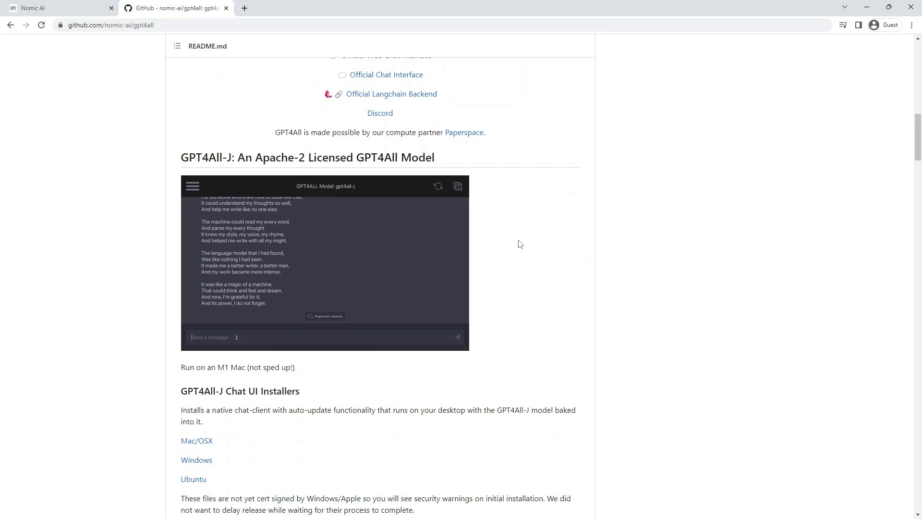
scroll(540, 221, "down", 2)
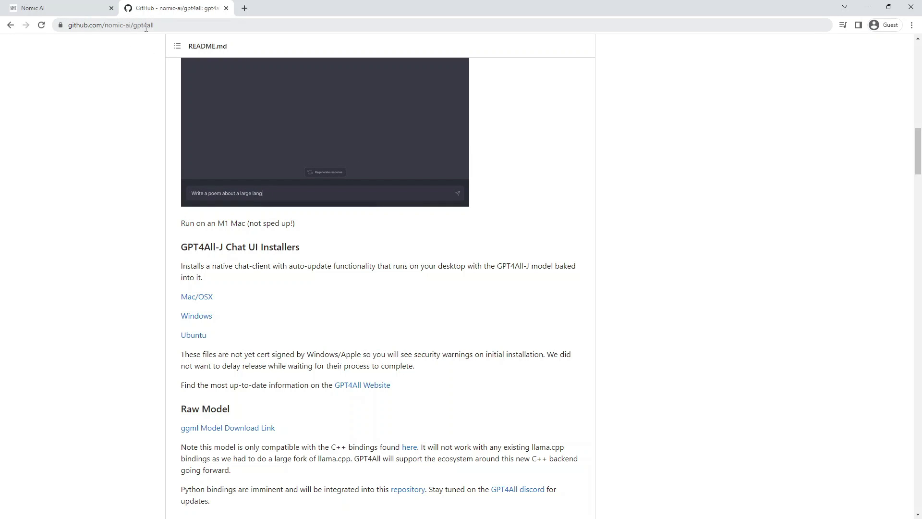
scroll(370, 298, "up", 4)
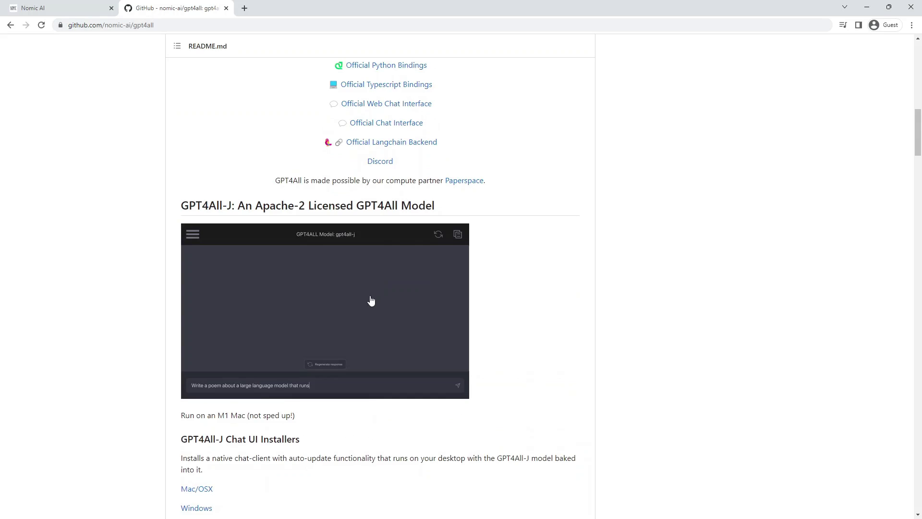
scroll(371, 300, "up", 15)
scroll(356, 241, "down", 10)
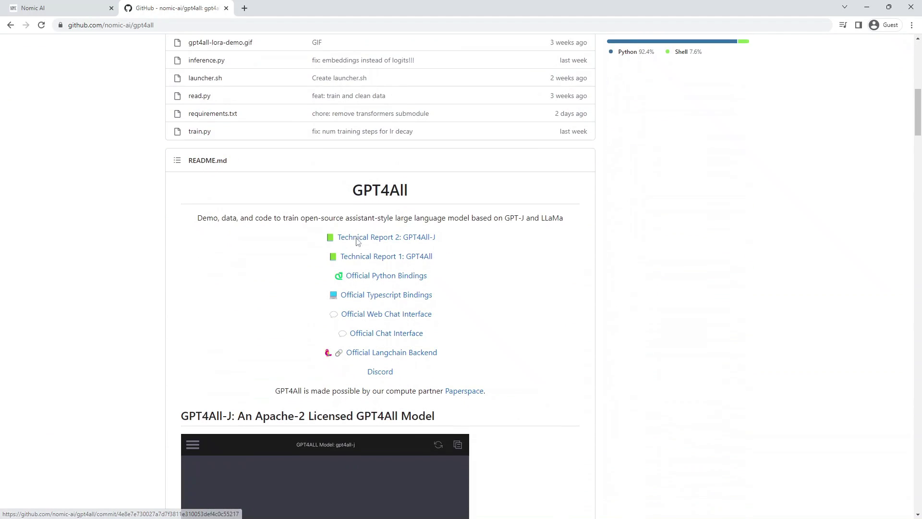
scroll(358, 241, "down", 13)
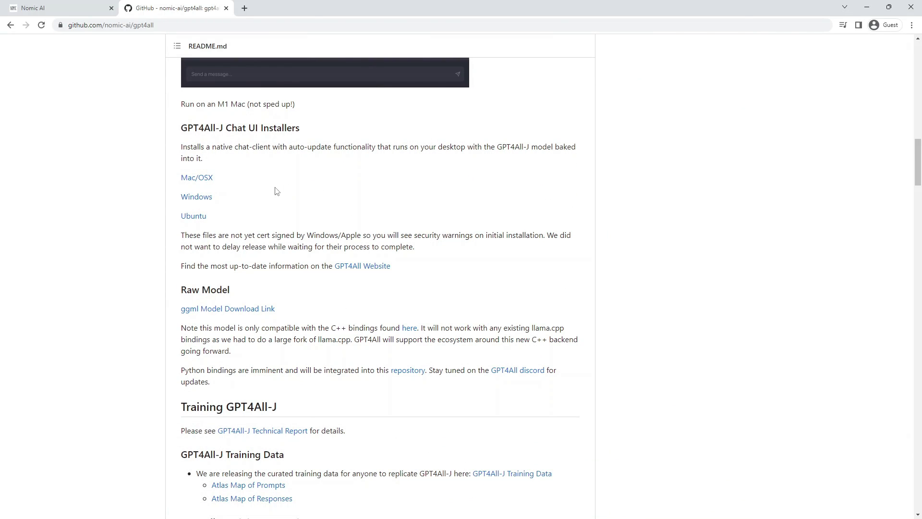
left_click(195, 199)
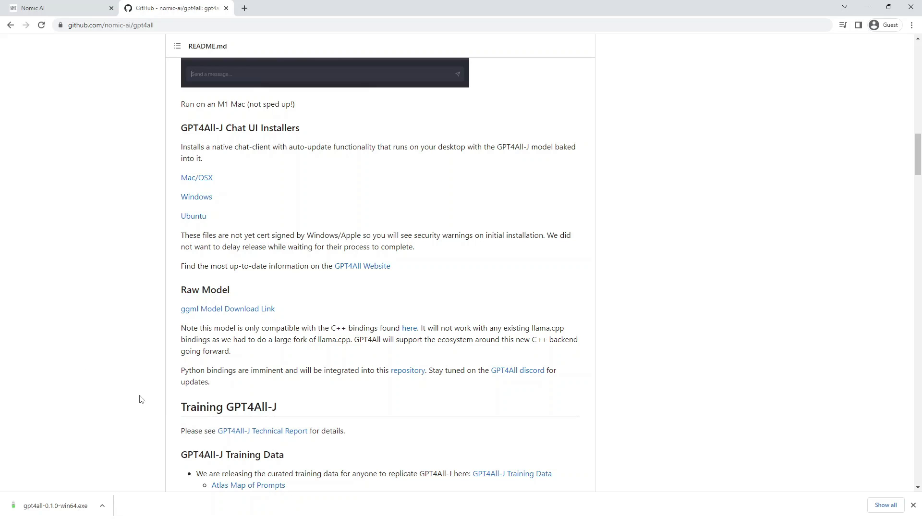
- Run the downloaded gpt4all-0.1.0-win64.exe to open the GPT4All Chat setup wizard
left_click(69, 511)
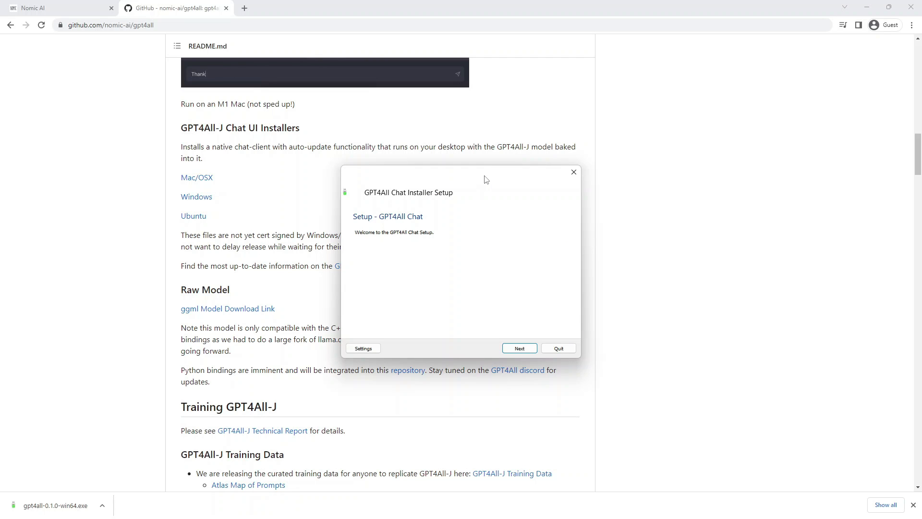
left_click_drag(486, 180, 391, 138)
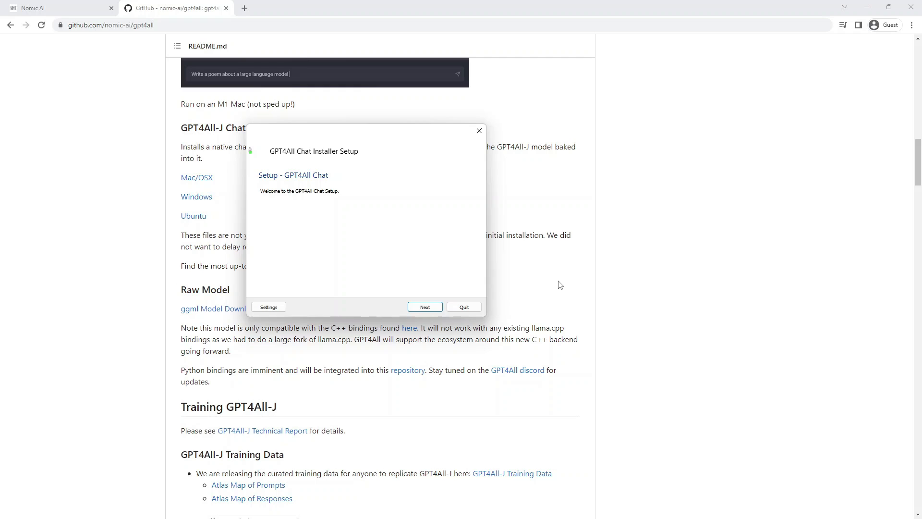
left_click(554, 309)
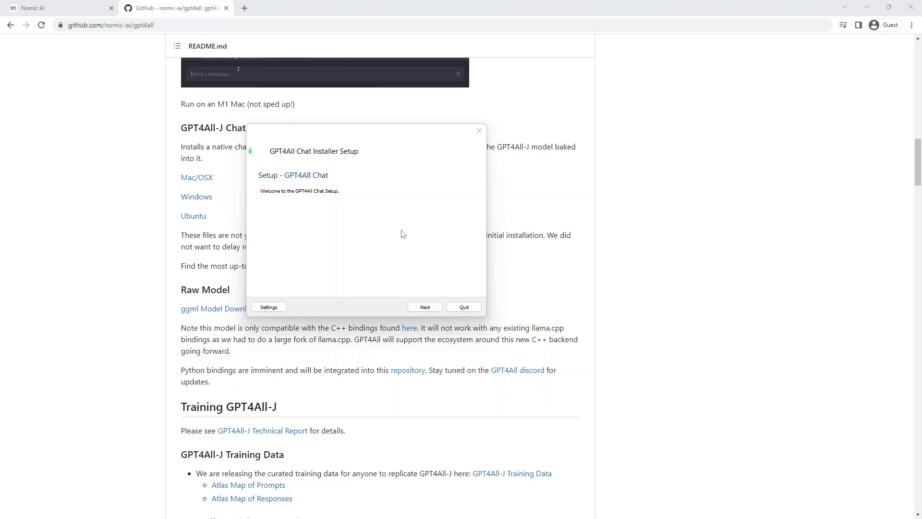
left_click(489, 185)
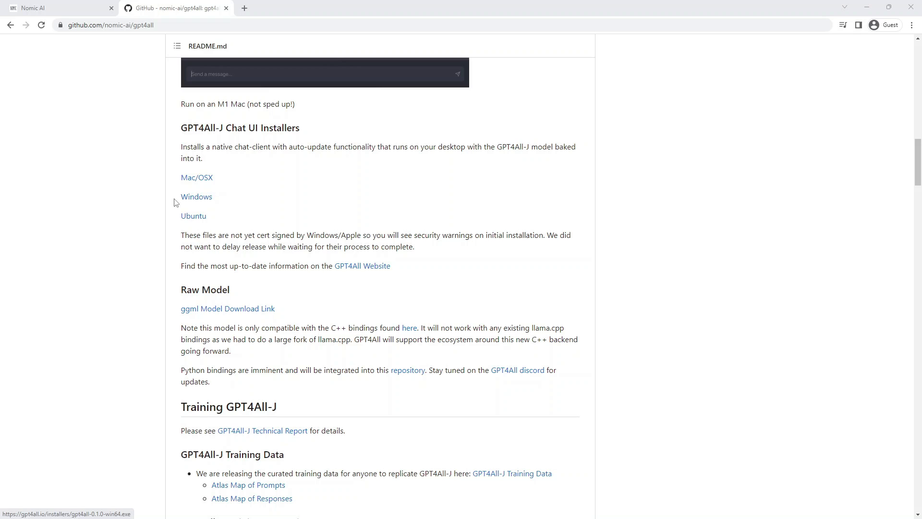
scroll(315, 290, "down", 4)
scroll(314, 279, "up", 8)
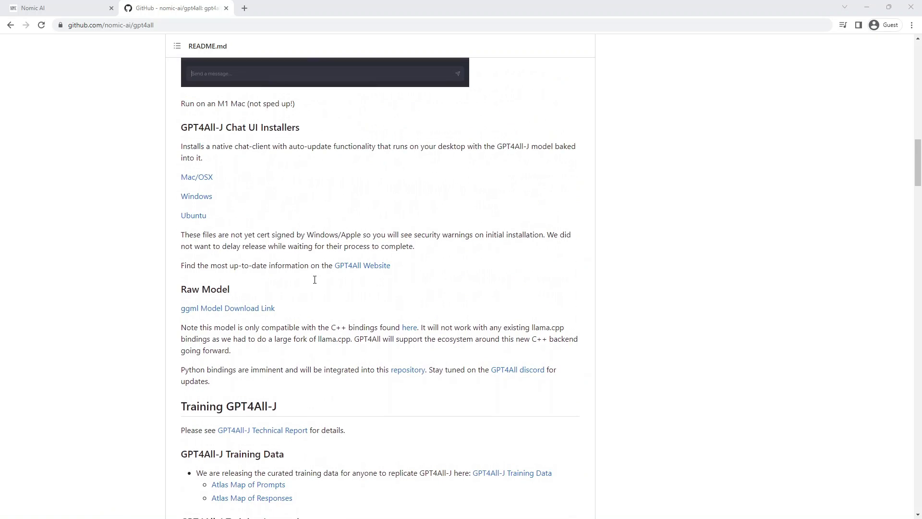
scroll(307, 287, "down", 1)
scroll(299, 286, "down", 1)
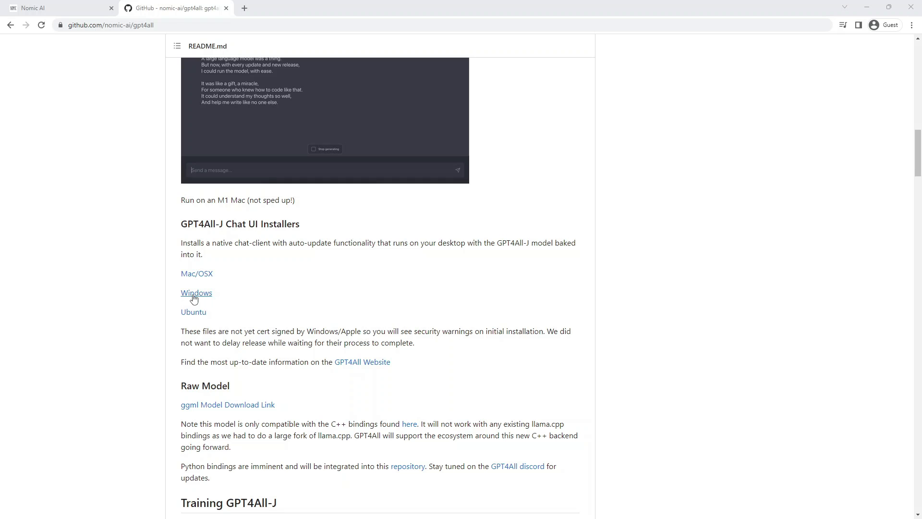
scroll(381, 279, "down", 3)
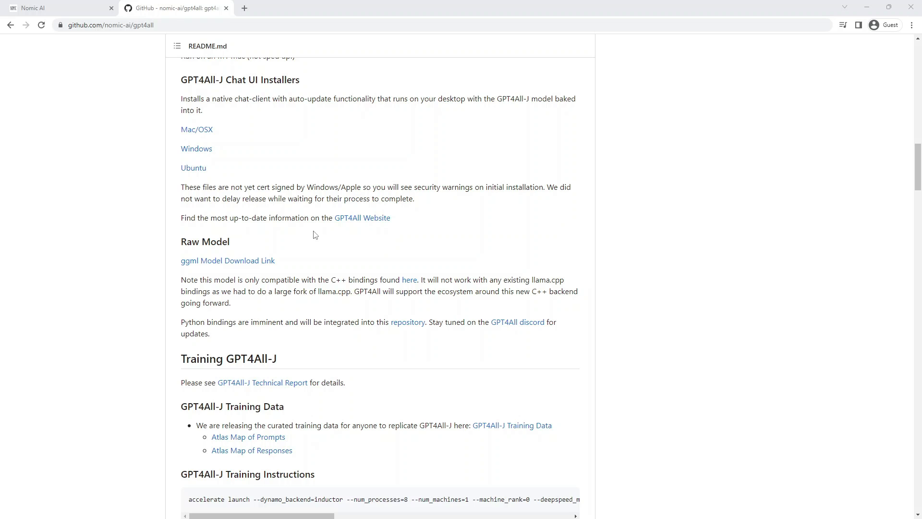
- Switch to GPT4All Chat and send "I am excited for our first conversation. What model are you base on and how many parameters does it have?"
left_click_drag(264, 372, 586, 1)
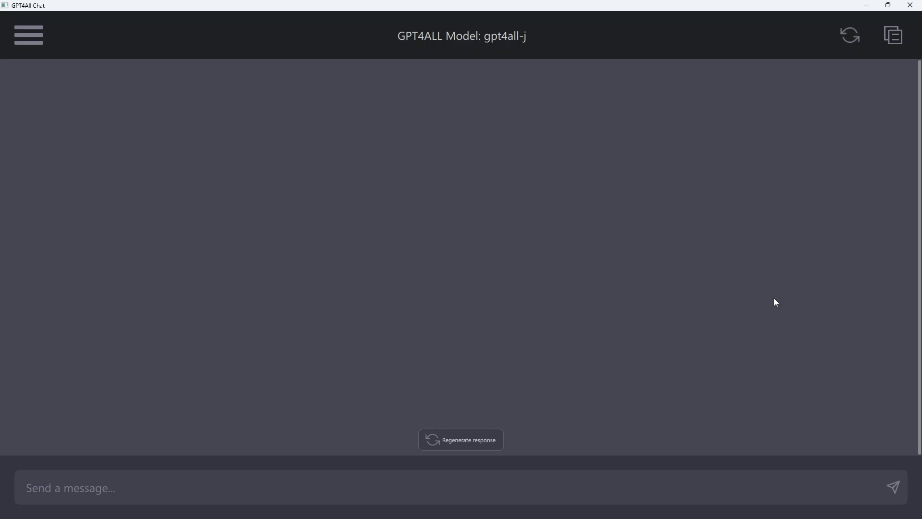
type("I am excited for our first conversation. What model are you base on and how many parameters does it have?")
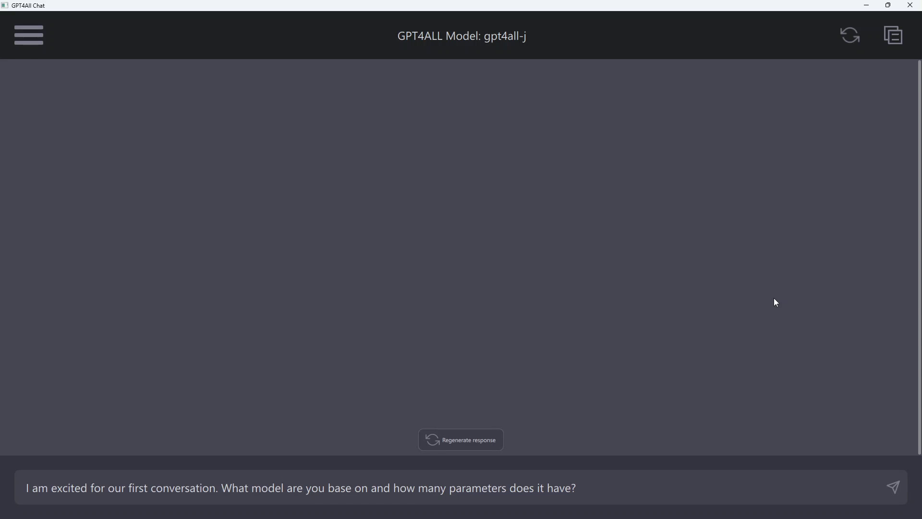
key("Return")
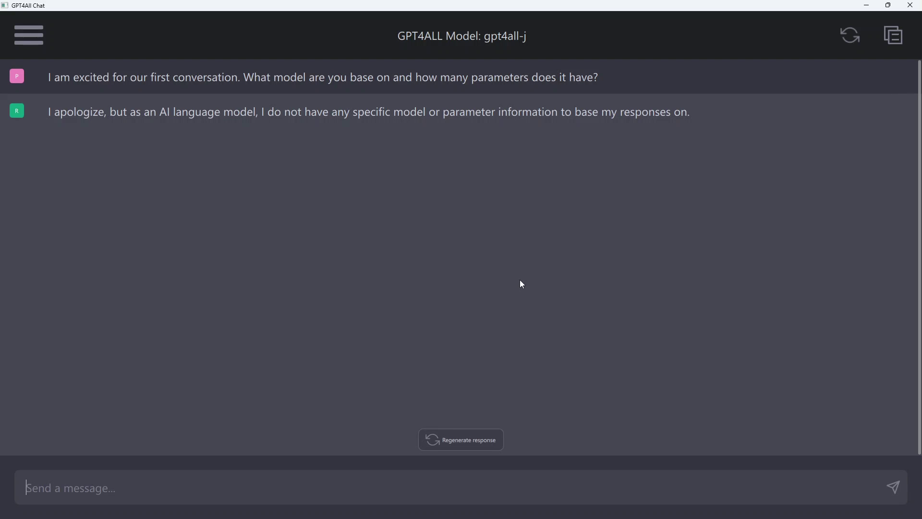
- Paste the prompt asking for a single response in email XML format, ending with the request about a good time to review the draft
key("ctrl+v")
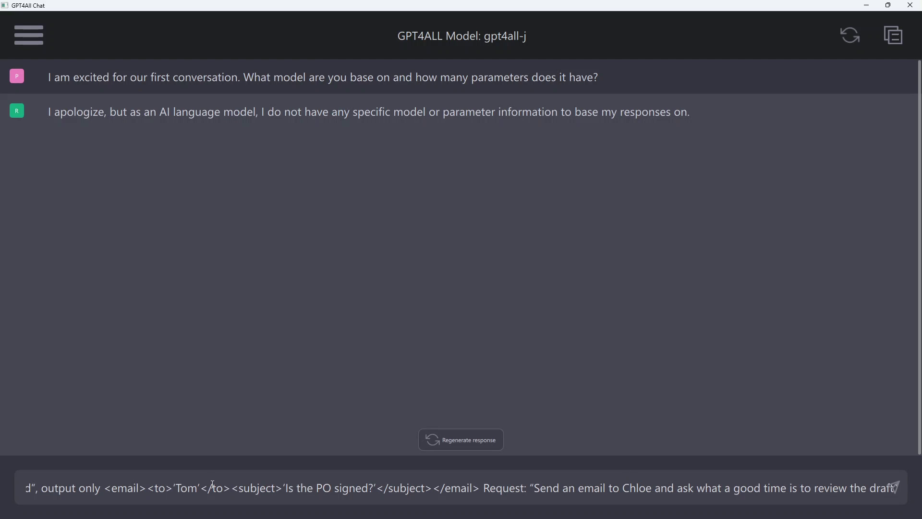
left_click_drag(208, 488, 896, 488)
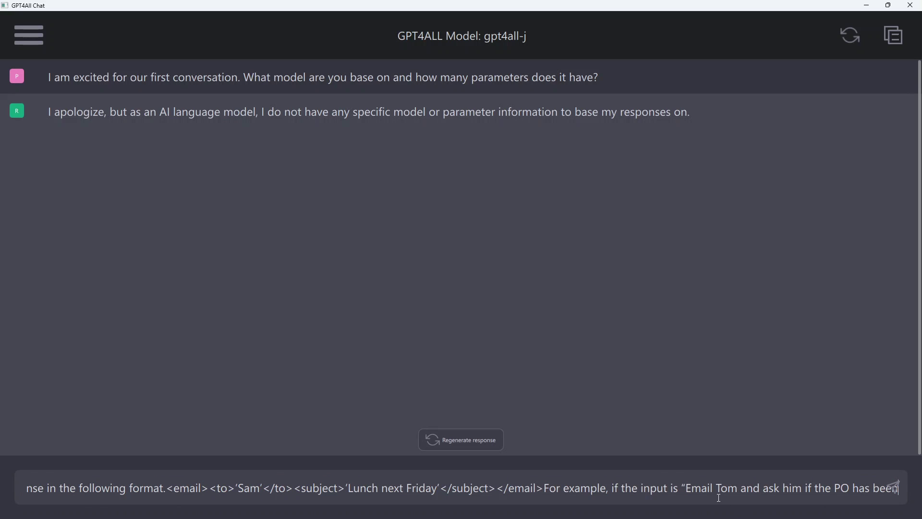
- Switch to Notepad and examine the prompt's email XML template, its PO example output and the final request
key("alt+Tab")
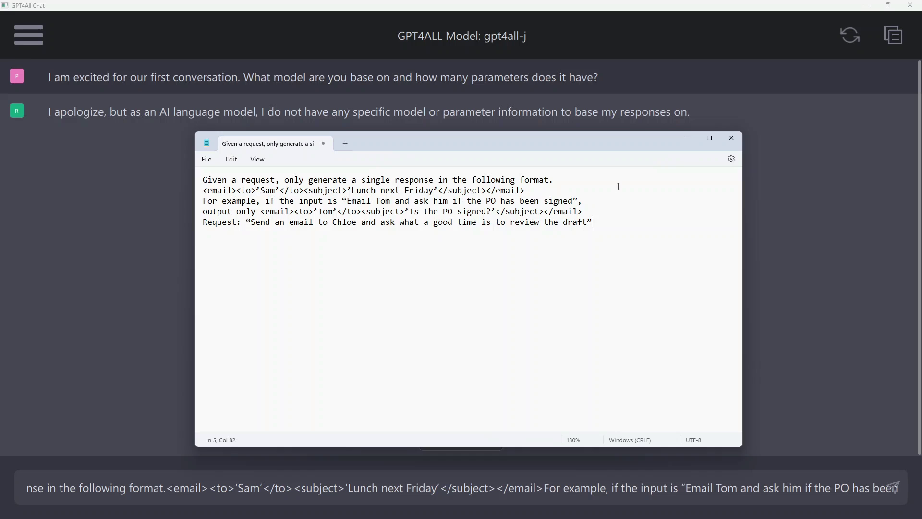
left_click_drag(537, 190, 200, 193)
left_click(269, 222)
left_click_drag(584, 213, 261, 213)
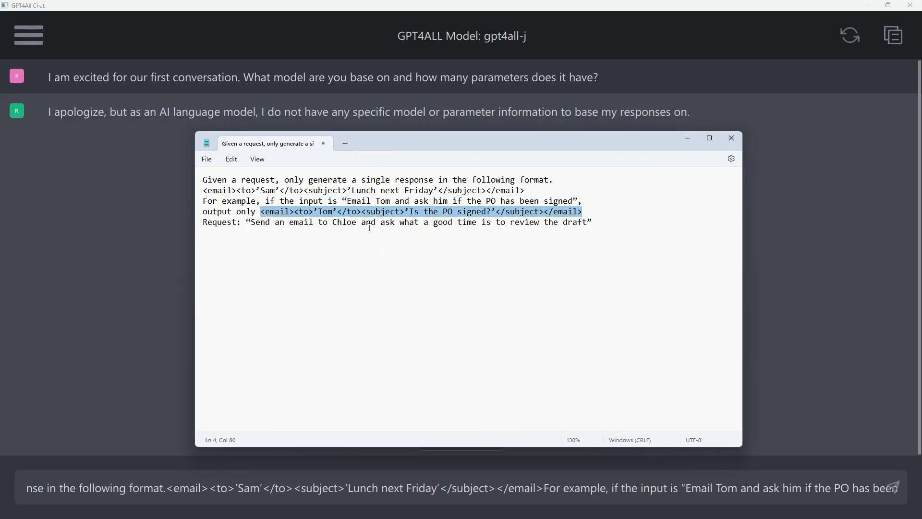
left_click(601, 222)
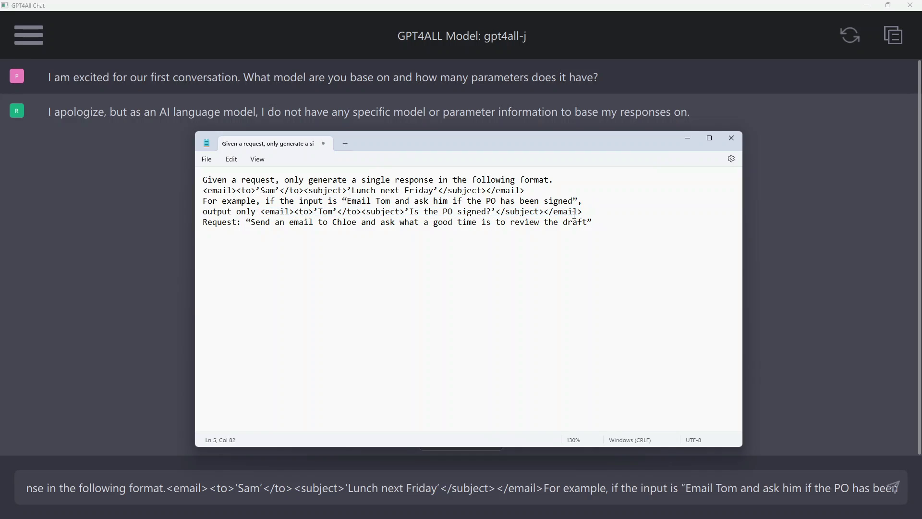
left_click(609, 216)
left_click(784, 299)
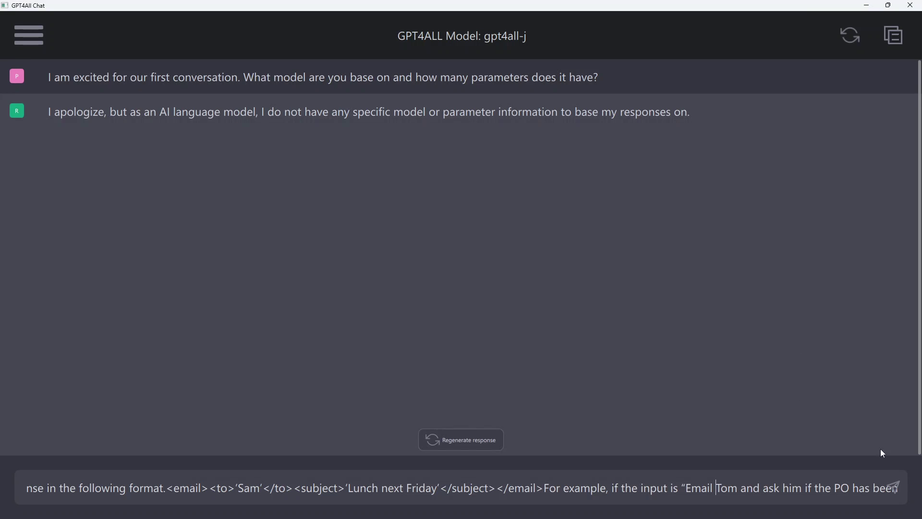
- Send the email-formatting prompt to the model and select the XML email in its reply
key("Return")
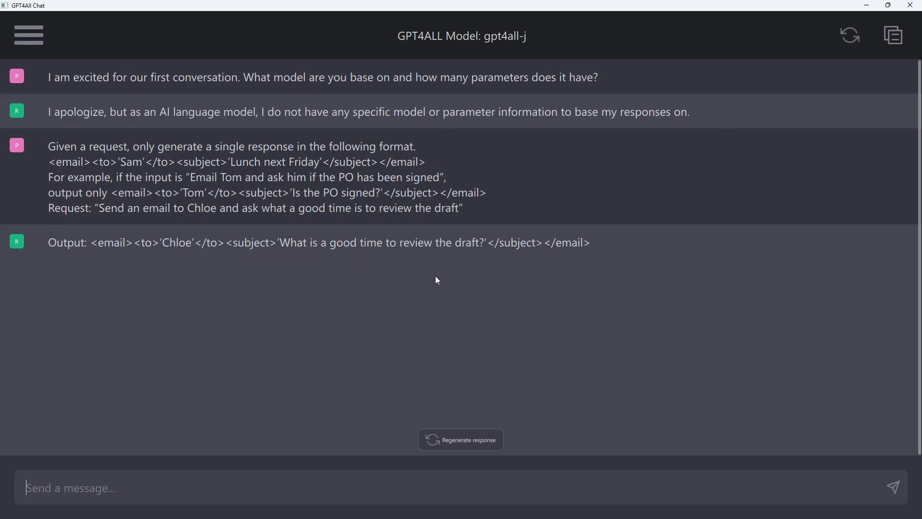
left_click_drag(592, 242, 90, 242)
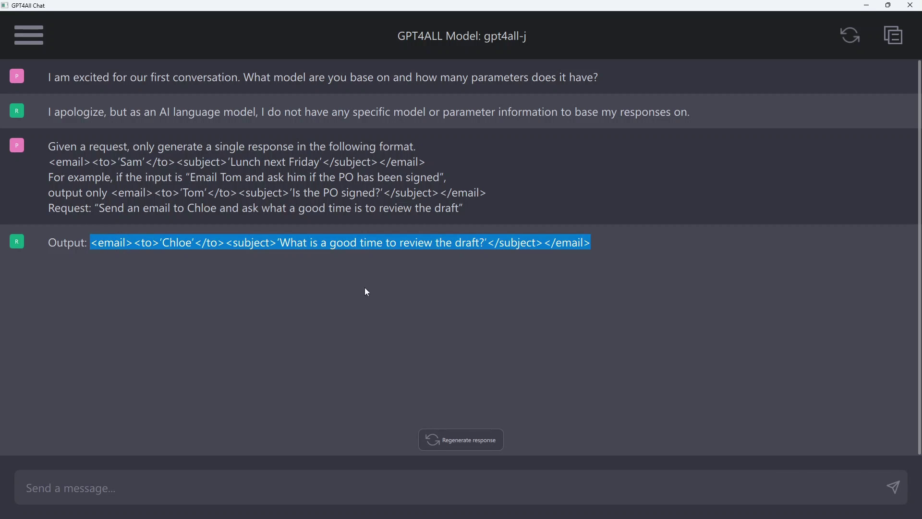
- Compare the XML email in the model's reply with the format template, PO example and request in the prompt
left_click(611, 242)
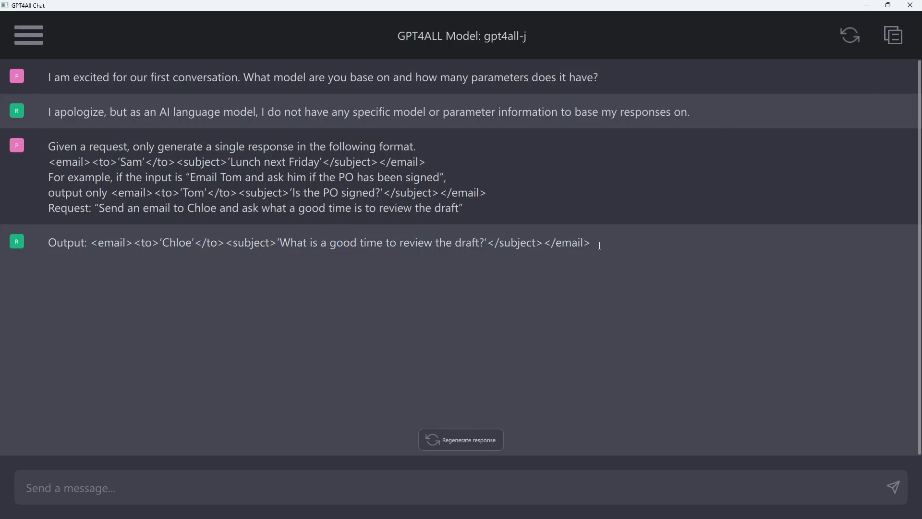
left_click_drag(95, 208, 487, 208)
left_click_drag(55, 146, 520, 195)
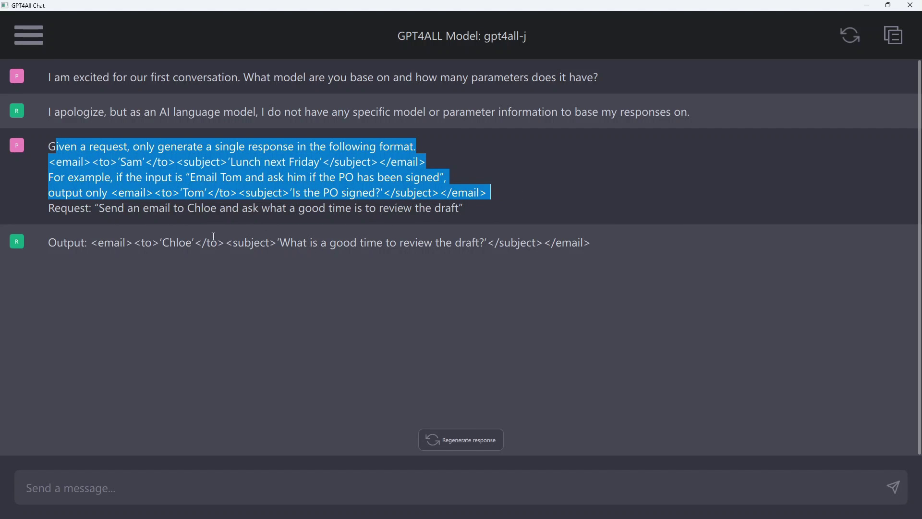
left_click_drag(245, 242, 619, 243)
left_click(614, 247)
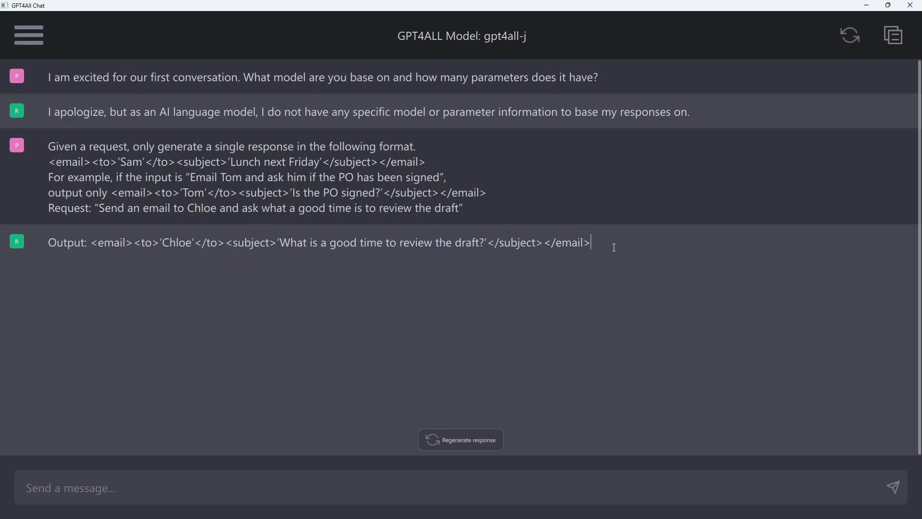
left_click(57, 242, "shift")
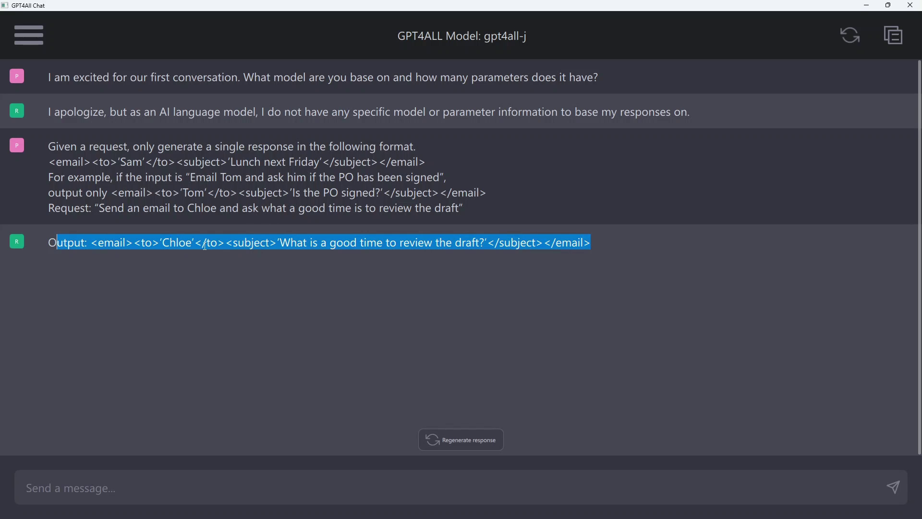
left_click(615, 242)
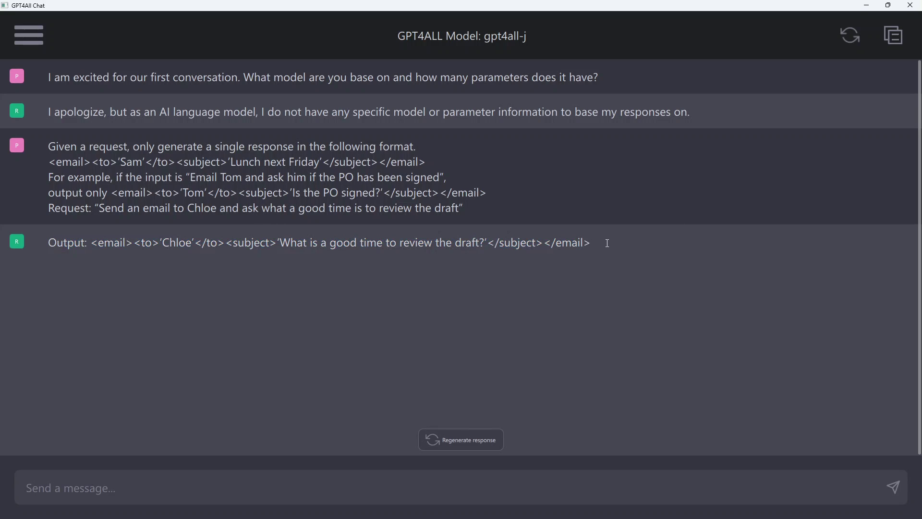
left_click(94, 247, "shift")
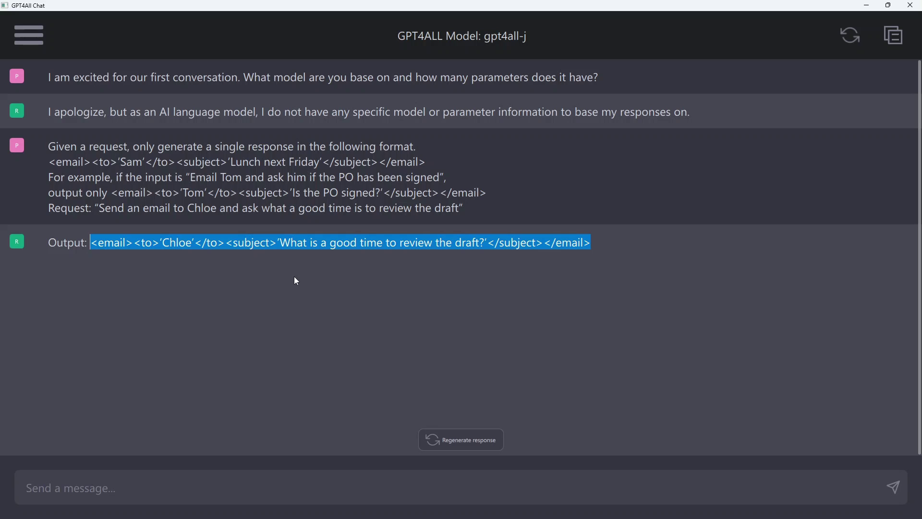
left_click(171, 161)
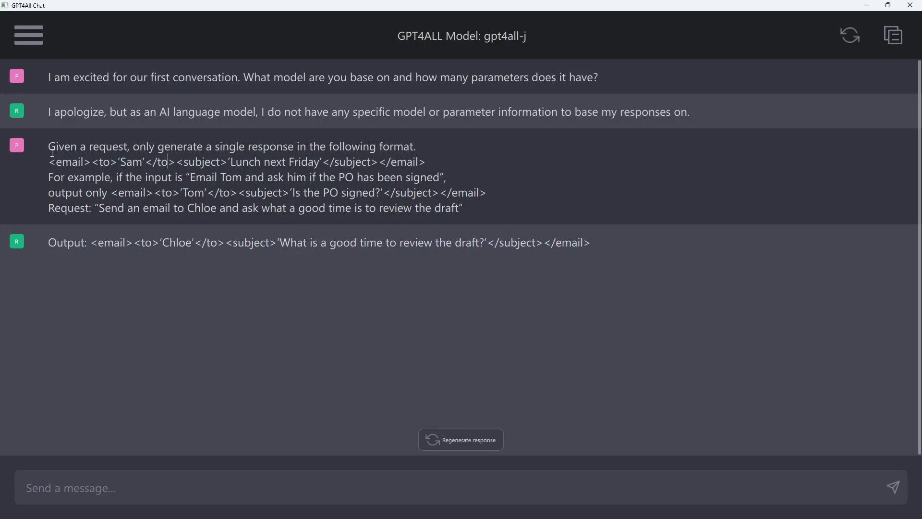
left_click_drag(50, 143, 557, 220)
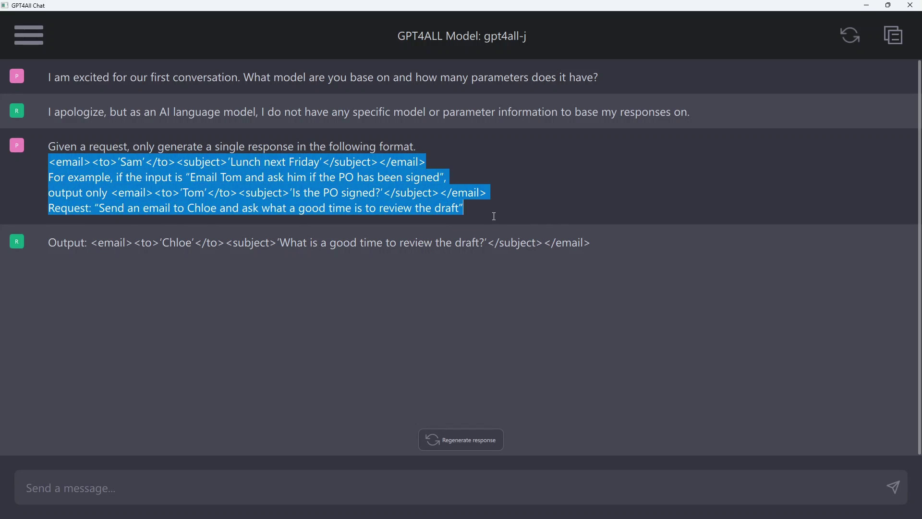
left_click_drag(49, 146, 165, 147)
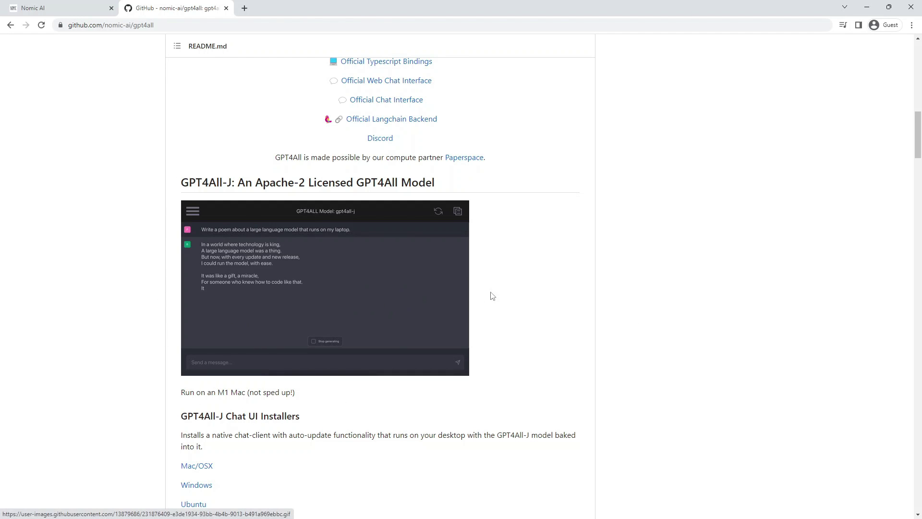
- Review the GPT4All-J section of the GitHub README and reread the model's email output in GPT4All Chat
scroll(529, 298, "down", 2)
scroll(529, 301, "up", 1)
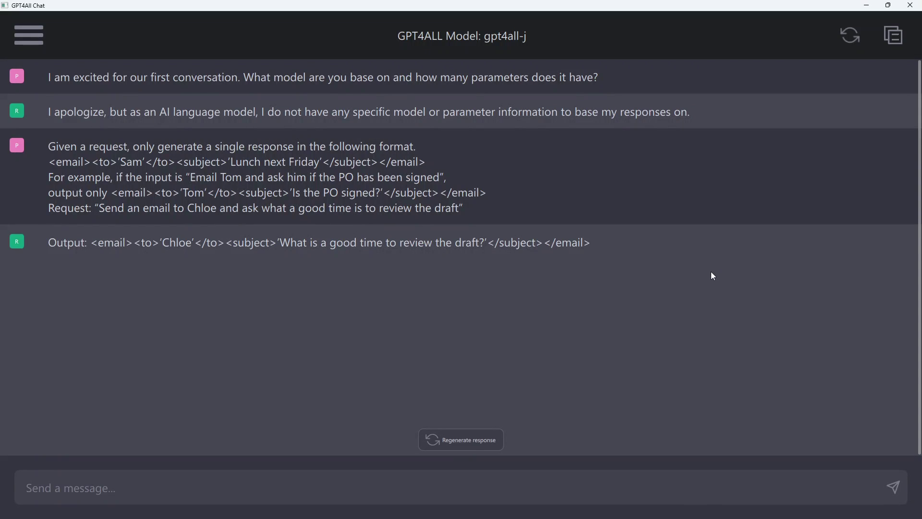
key("ctrl+a")
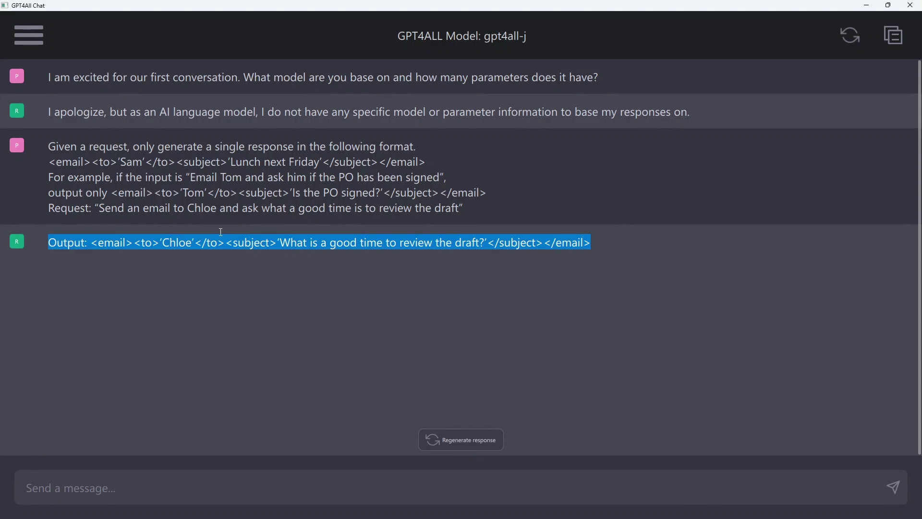
left_click(636, 245)
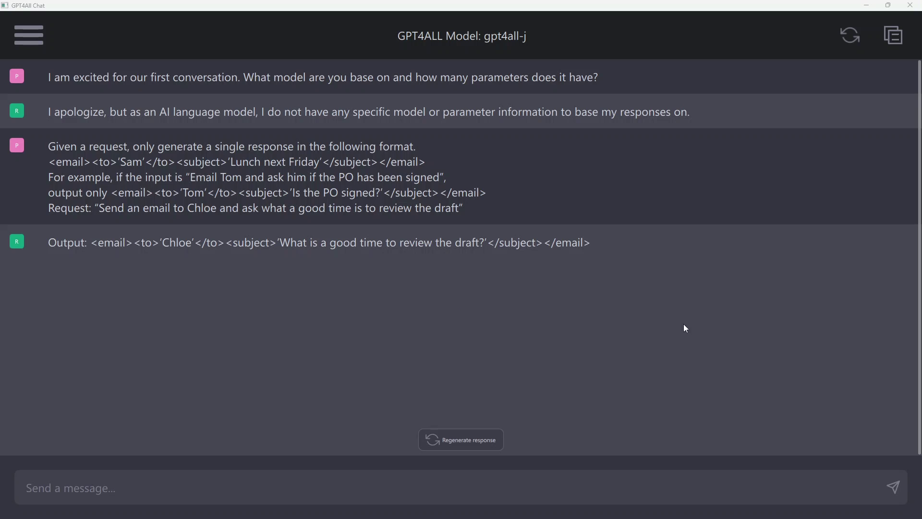
- Reset the conversation, and open and close the chat's side drawer to view its contents
left_click(847, 35)
left_click(29, 35)
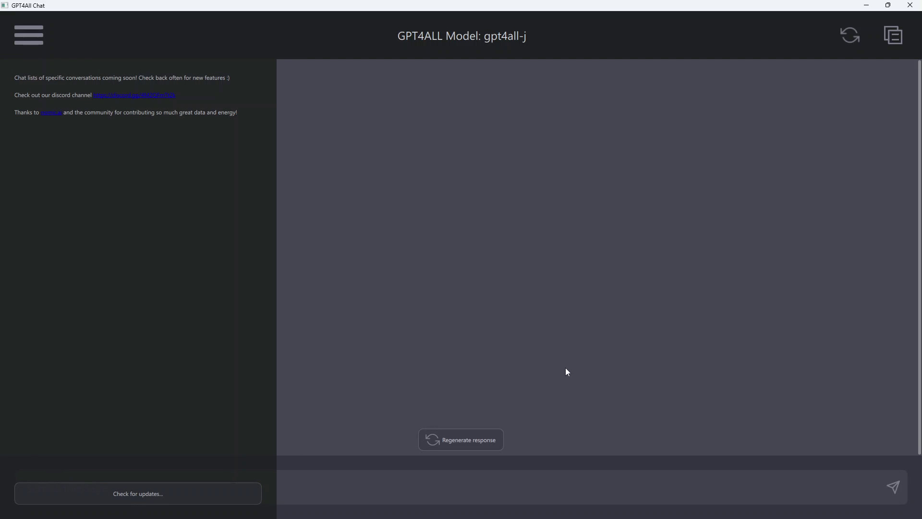
left_click(527, 197)
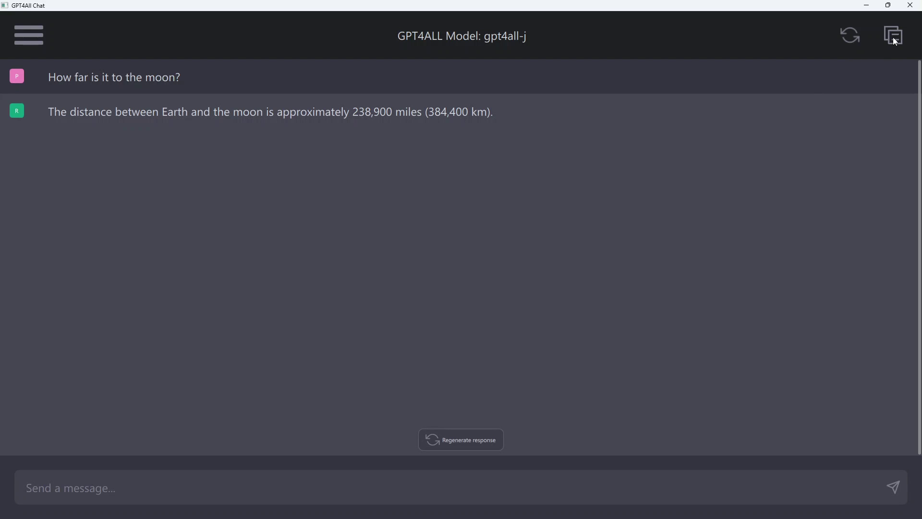
- Check for updates and view the gpt4all component under Add or remove components in the GPT4All Chat maintenance installer
left_click(29, 42)
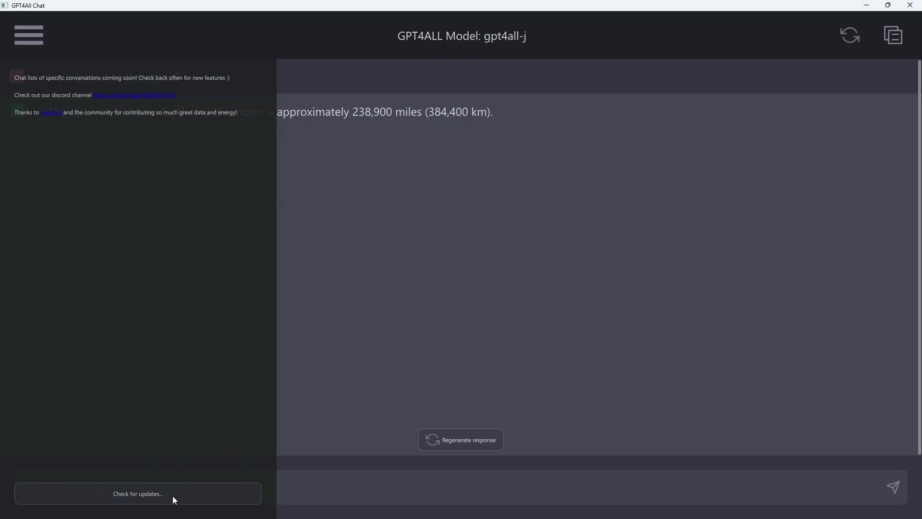
left_click(148, 497)
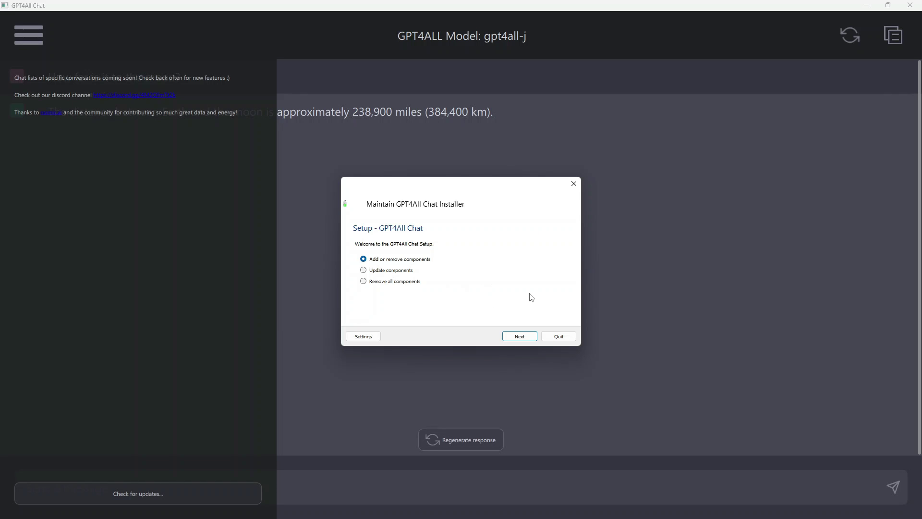
left_click(523, 335)
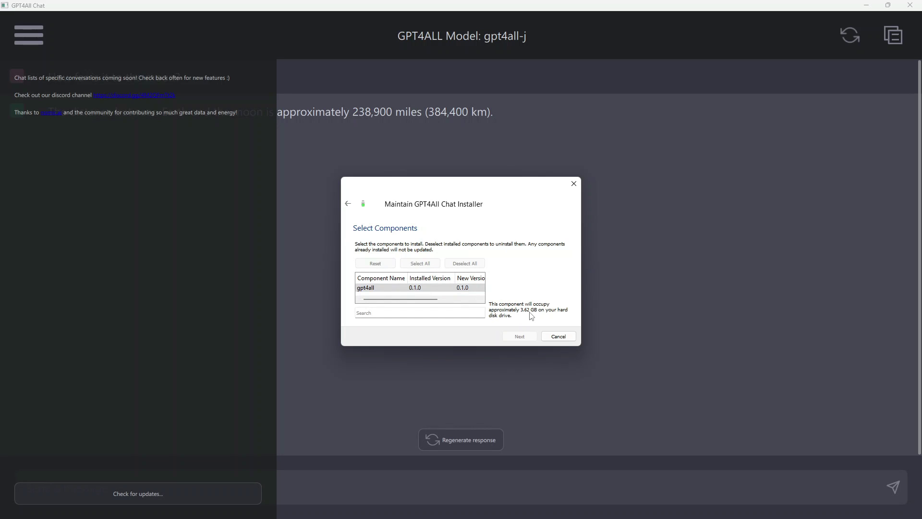
left_click(436, 302)
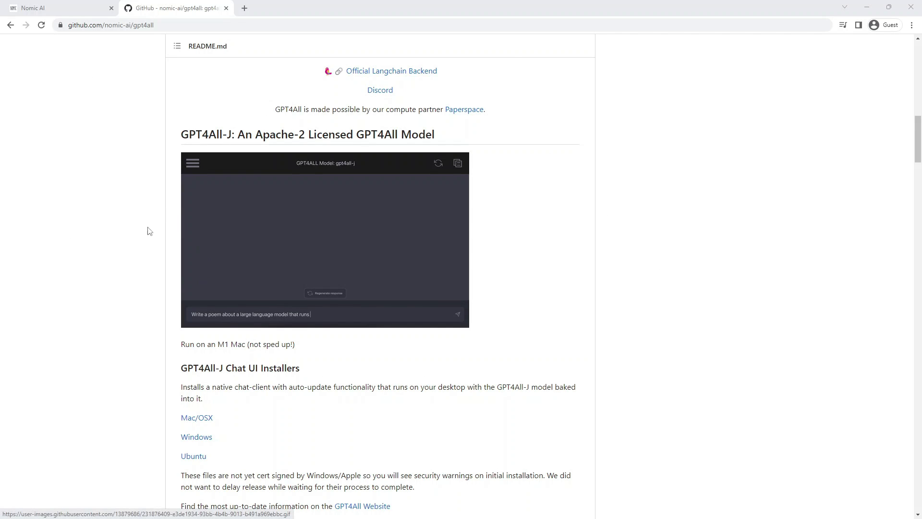
- Open Technical Report 2: GPT4All-J from the README in the browser and copy its entire text
scroll(328, 282, "up", 4)
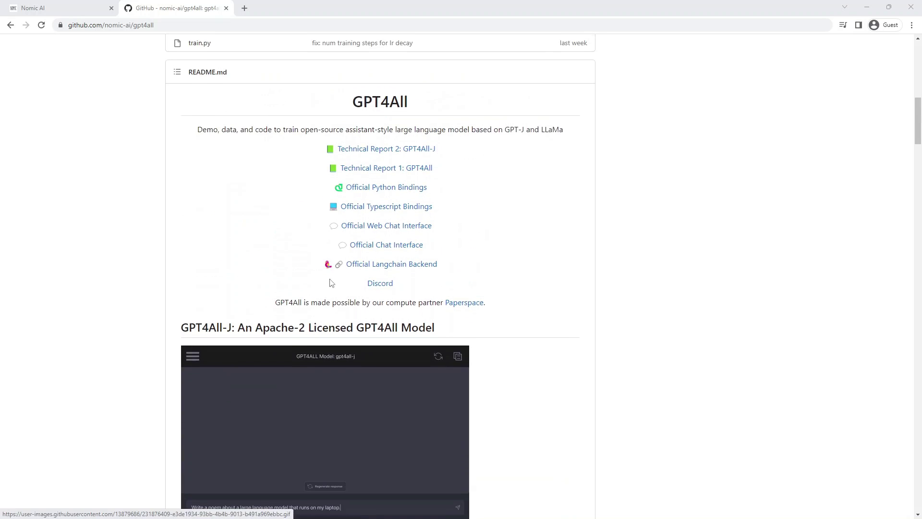
scroll(329, 283, "up", 1)
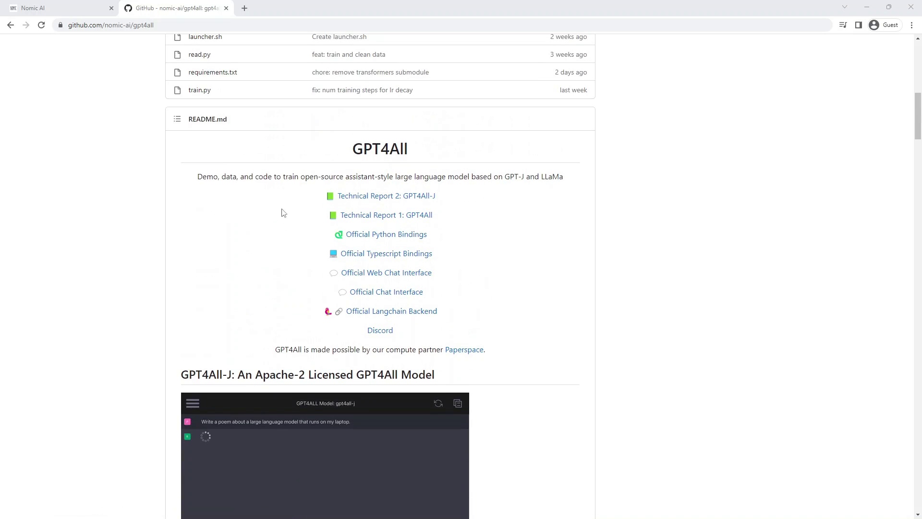
left_click(376, 197)
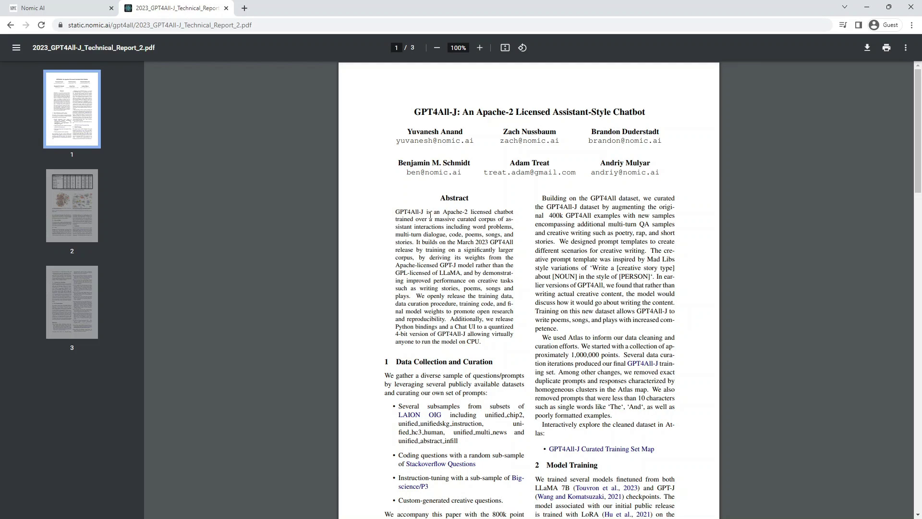
key("ctrl+a")
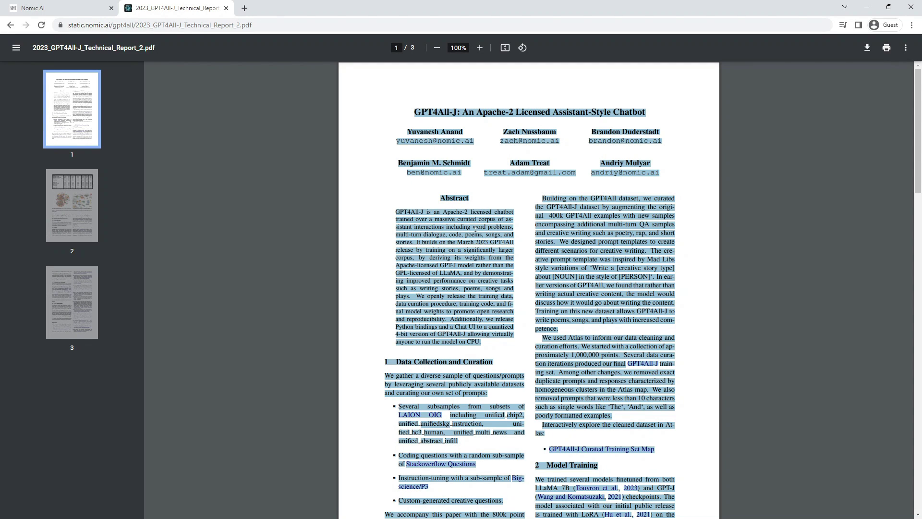
right_click(476, 233)
left_click(495, 239)
- Switch to GPT4All Chat, try sending "Summarize the following article:" with the full report text, and stop the response generation
key("alt+Tab")
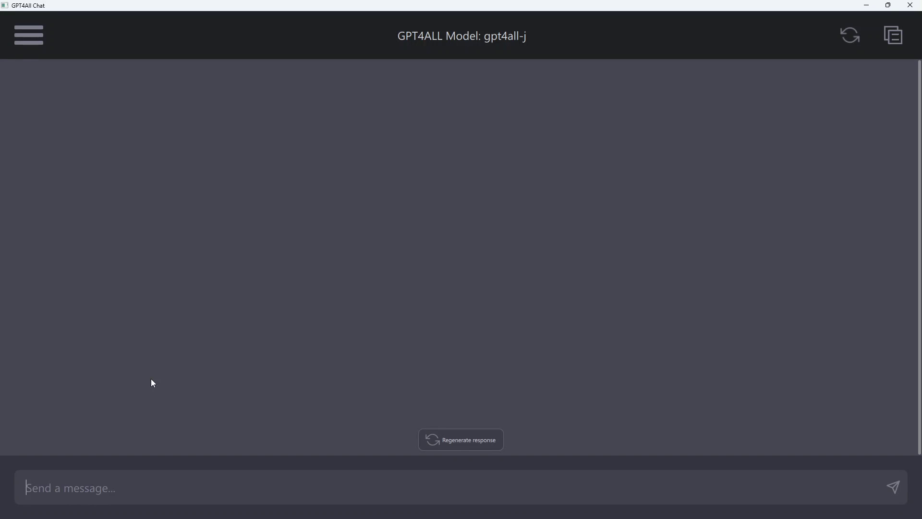
type("Summarize the following")
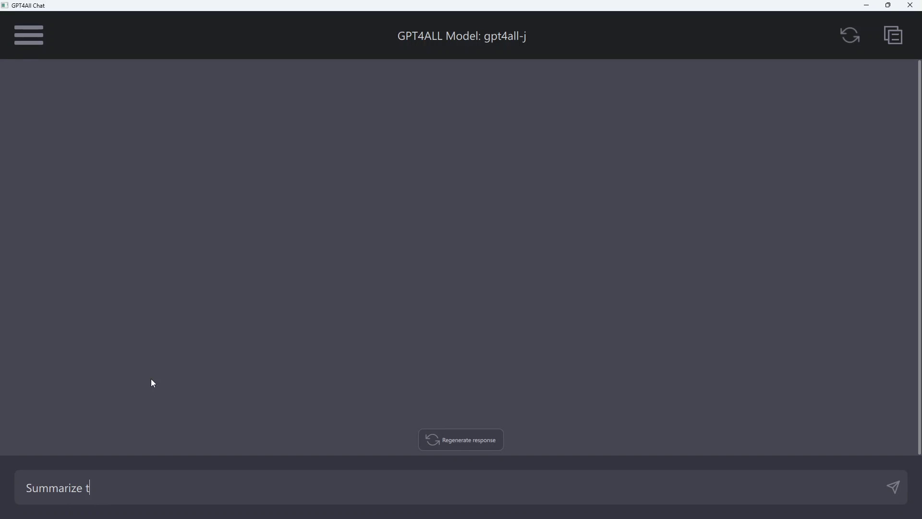
type(" article:")
key("ctrl+v")
key("Return")
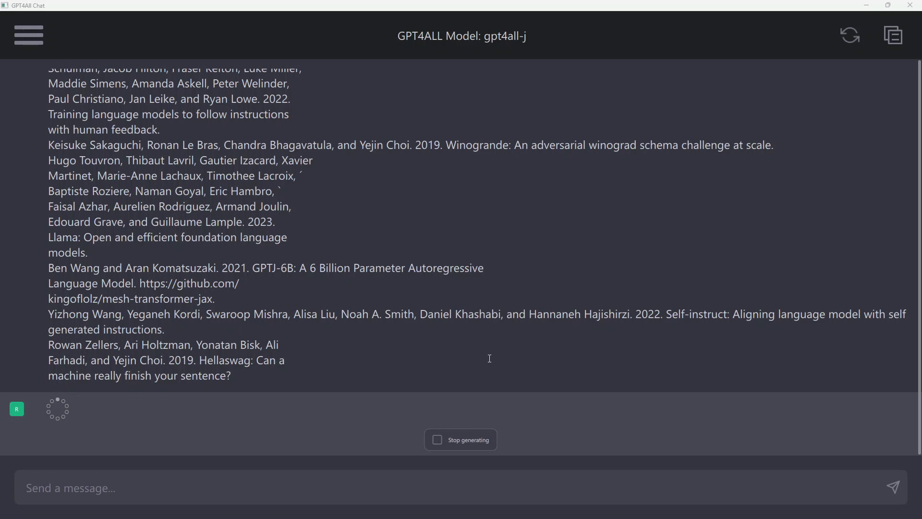
left_click(437, 441)
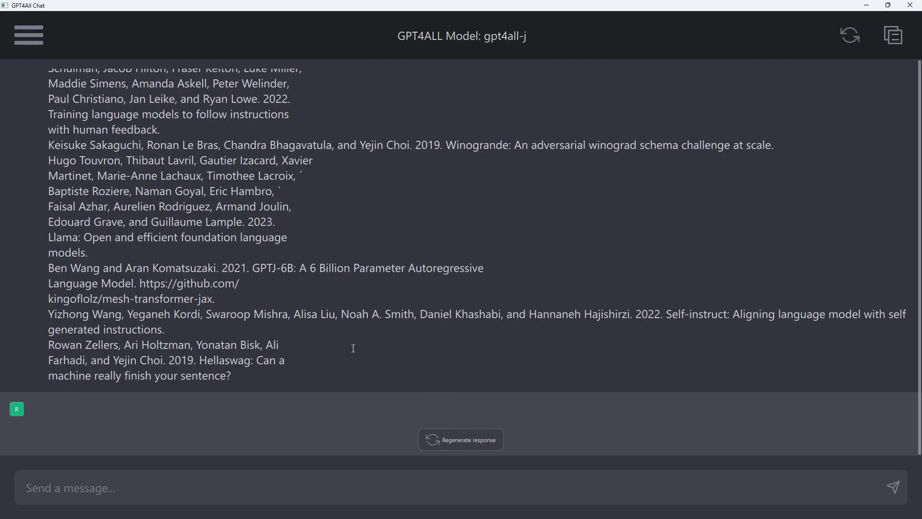
scroll(338, 352, "up", 12)
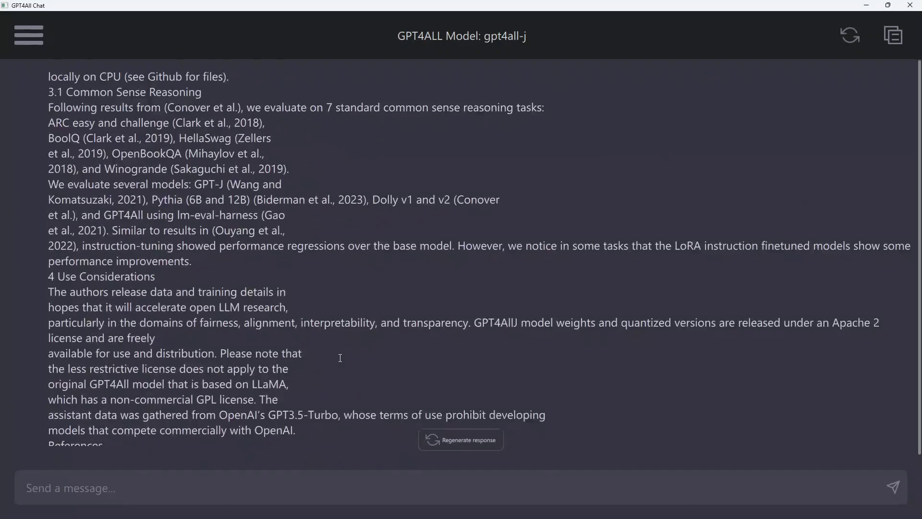
scroll(345, 355, "down", 6)
scroll(345, 354, "down", 6)
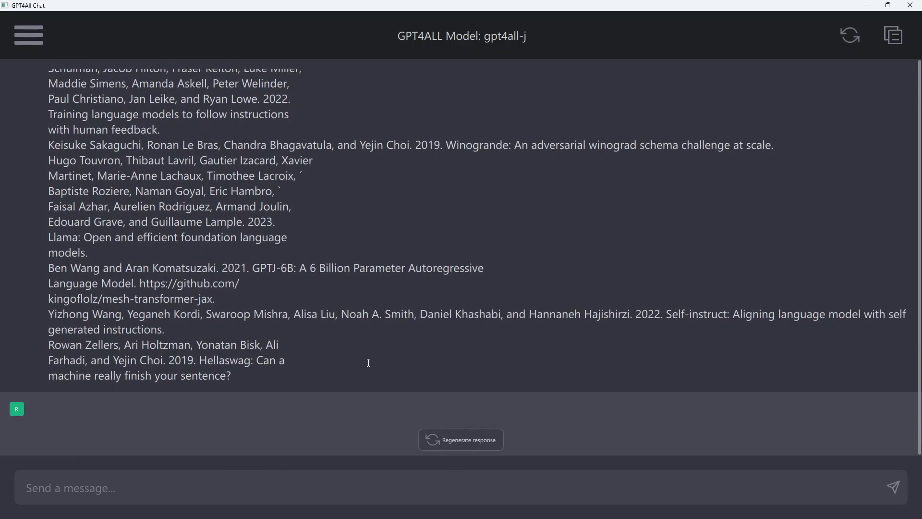
scroll(321, 358, "up", 15)
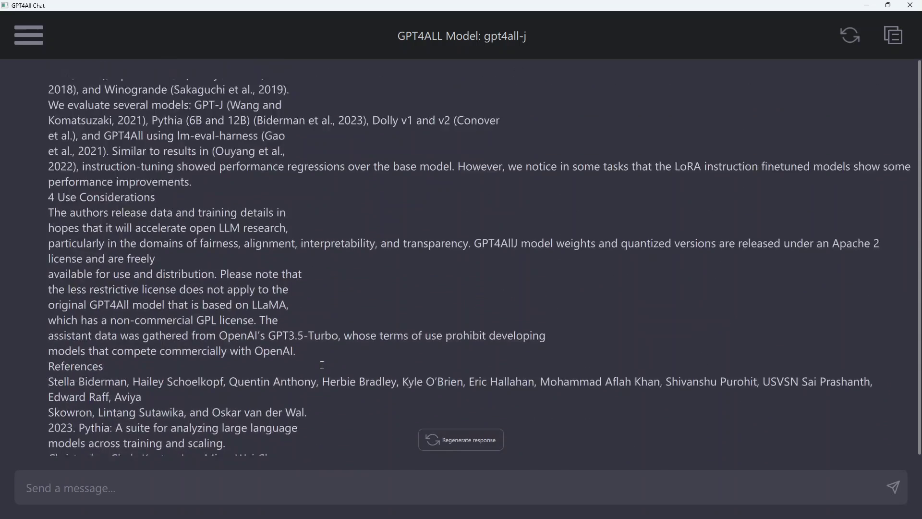
scroll(322, 365, "down", 15)
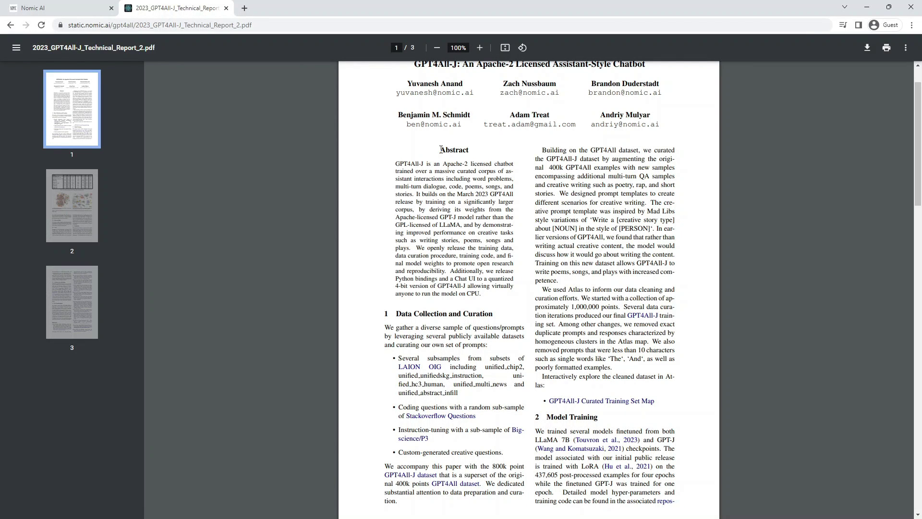
- Switch to the technical report in the browser and copy only its Abstract section
left_click_drag(441, 149, 484, 299)
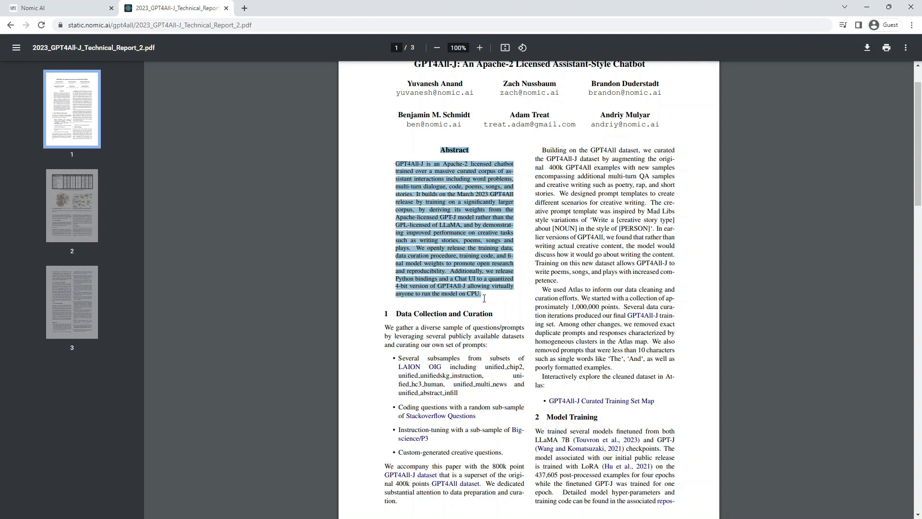
right_click(471, 220)
left_click(497, 231)
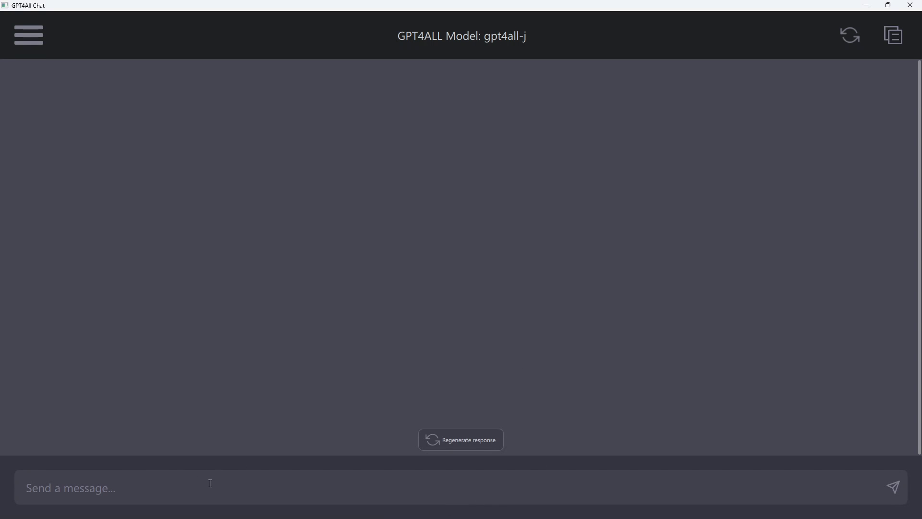
- Switch to GPT4All Chat and send "Please summarize the following abstract:" followed by the copied abstract
left_click(210, 483)
key("ctrl+v")
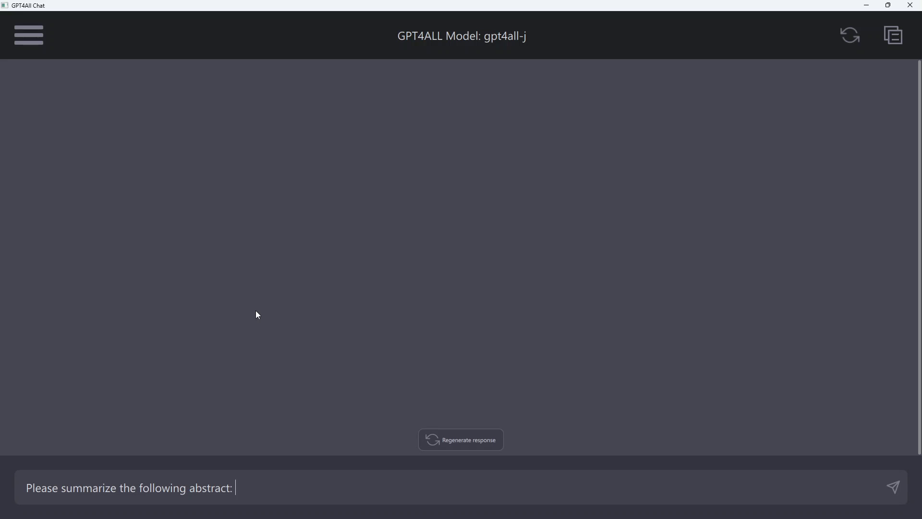
key("ctrl+v")
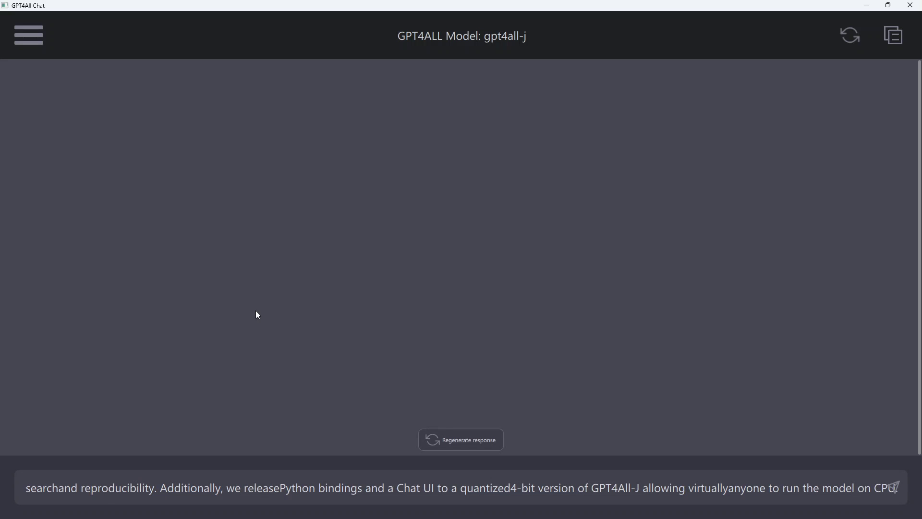
key("Return")
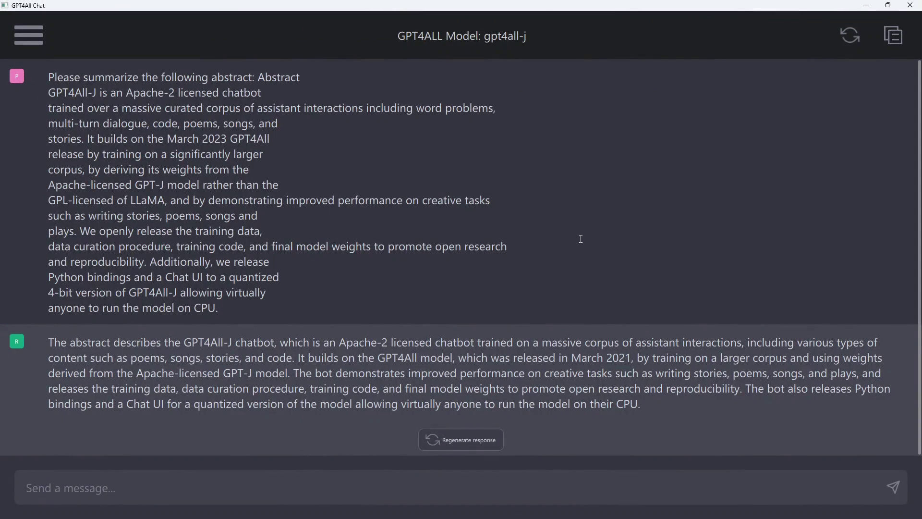
- Compare the model's summary with the abstract text in the prompt
left_click_drag(225, 309, 48, 79)
left_click(331, 264)
left_click_drag(127, 335, 402, 406)
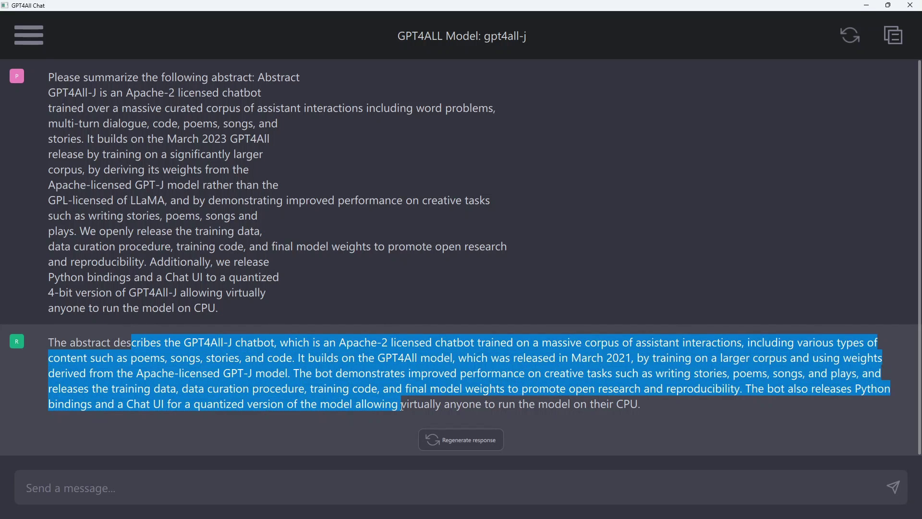
left_click(235, 313)
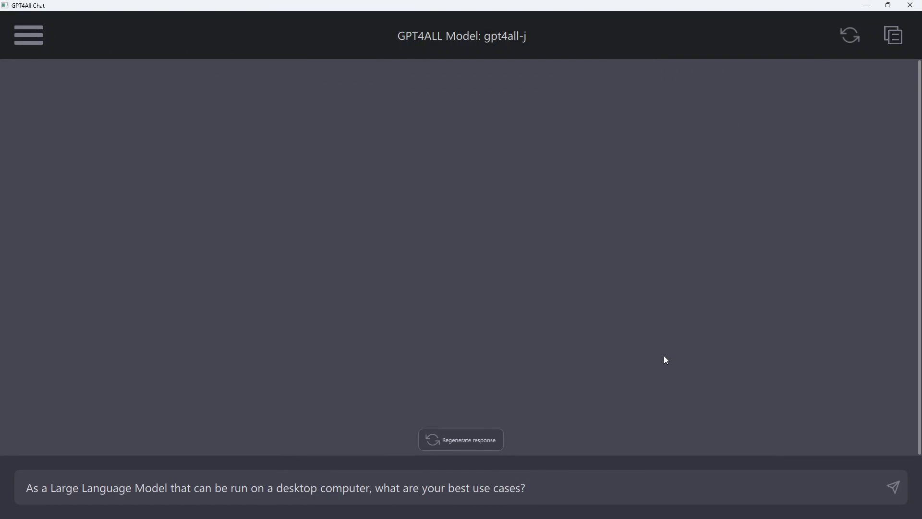
- Send "As a Large Language Model that can be run on a desktop computer, what are your best use cases?" in a cleared chat
key("Return")
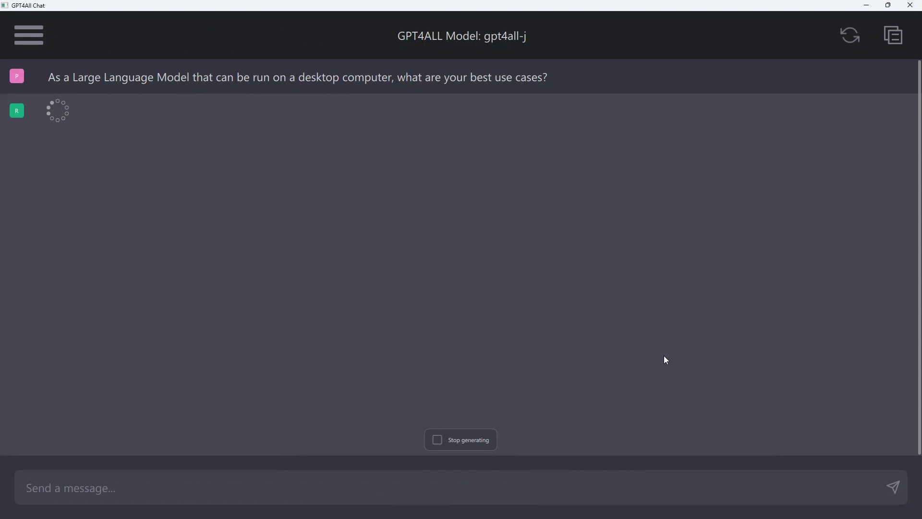